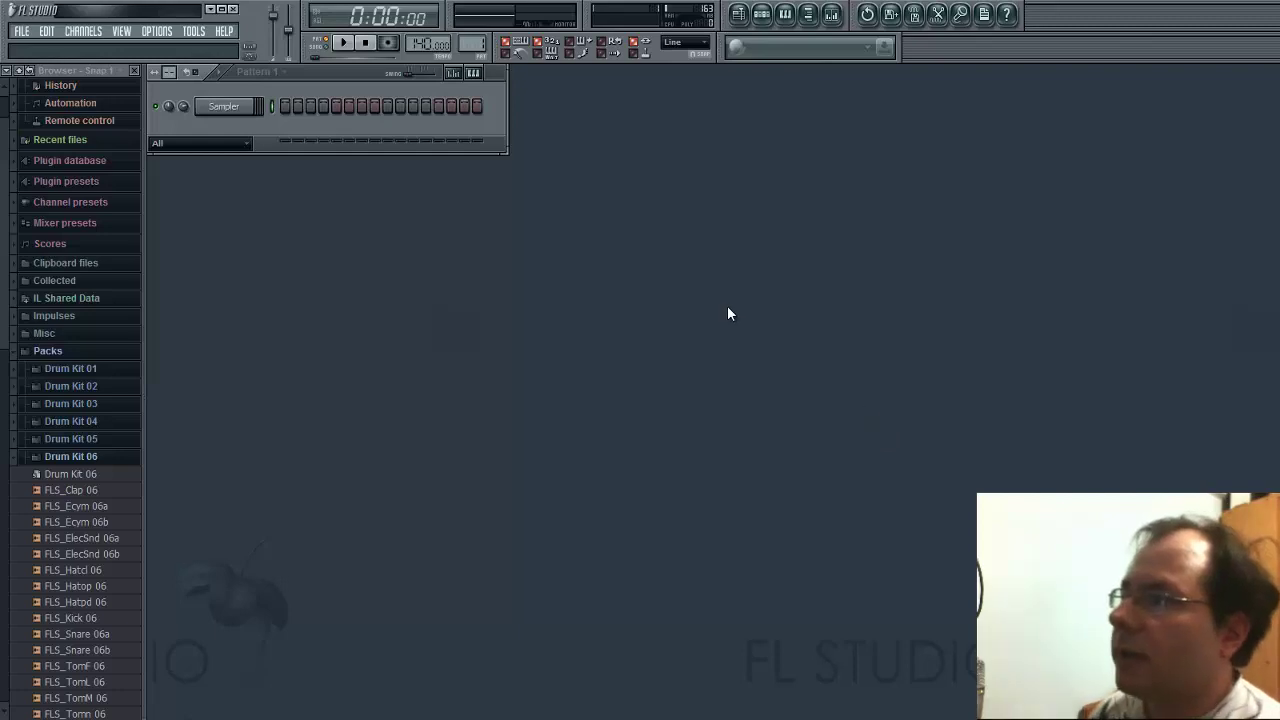
# Replace the Sampler channel's generator with 3x Osc.
pyautogui.click(238, 107)
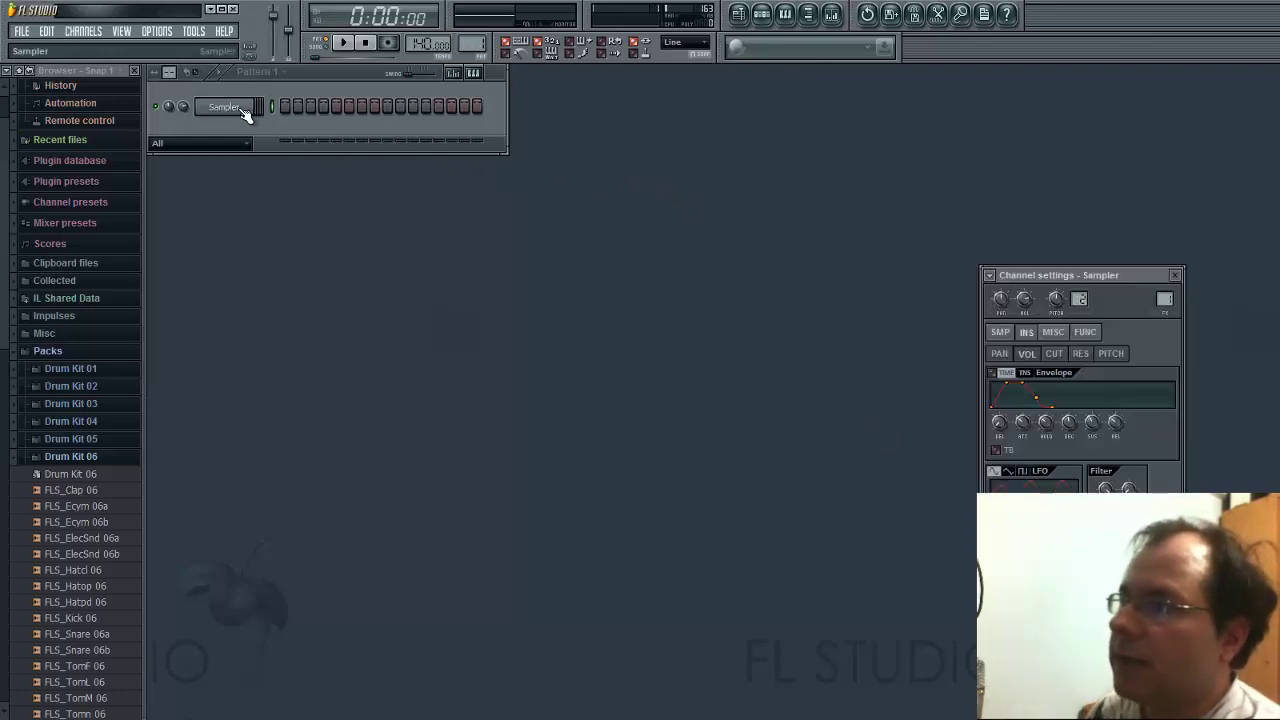
pyautogui.click(248, 107)
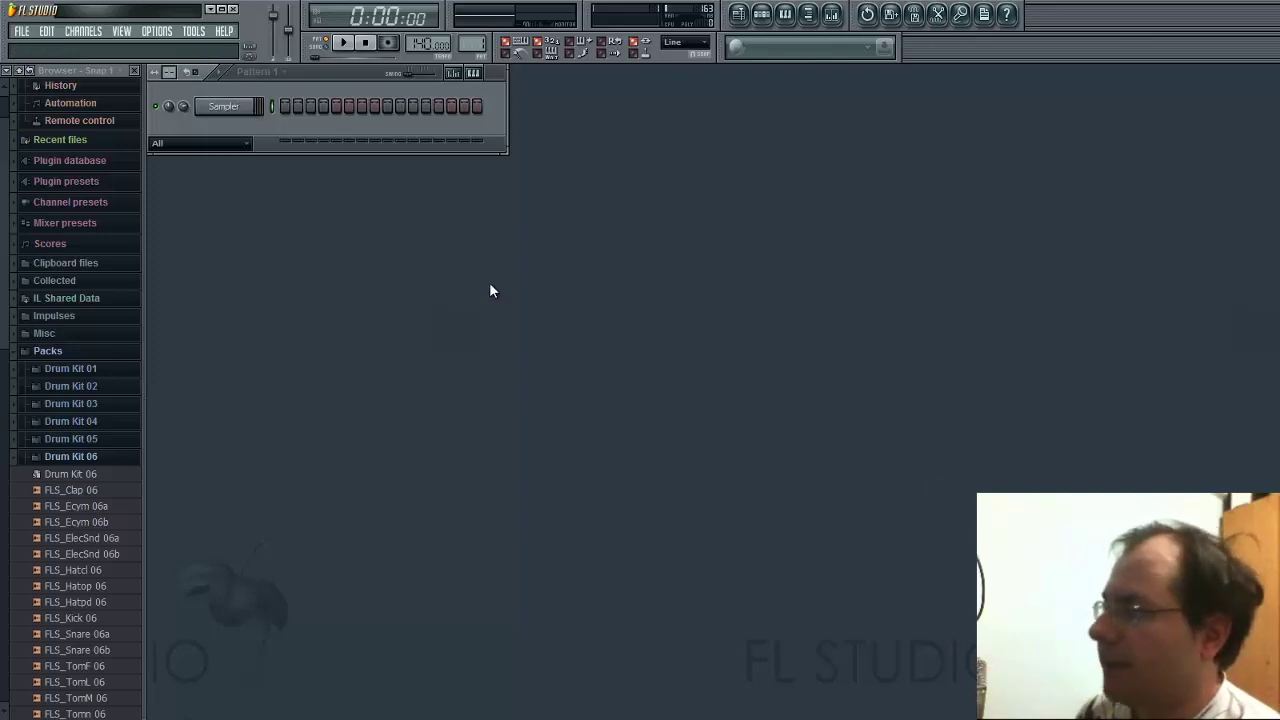
pyautogui.rightClick(239, 107)
pyautogui.moveTo(300, 284)
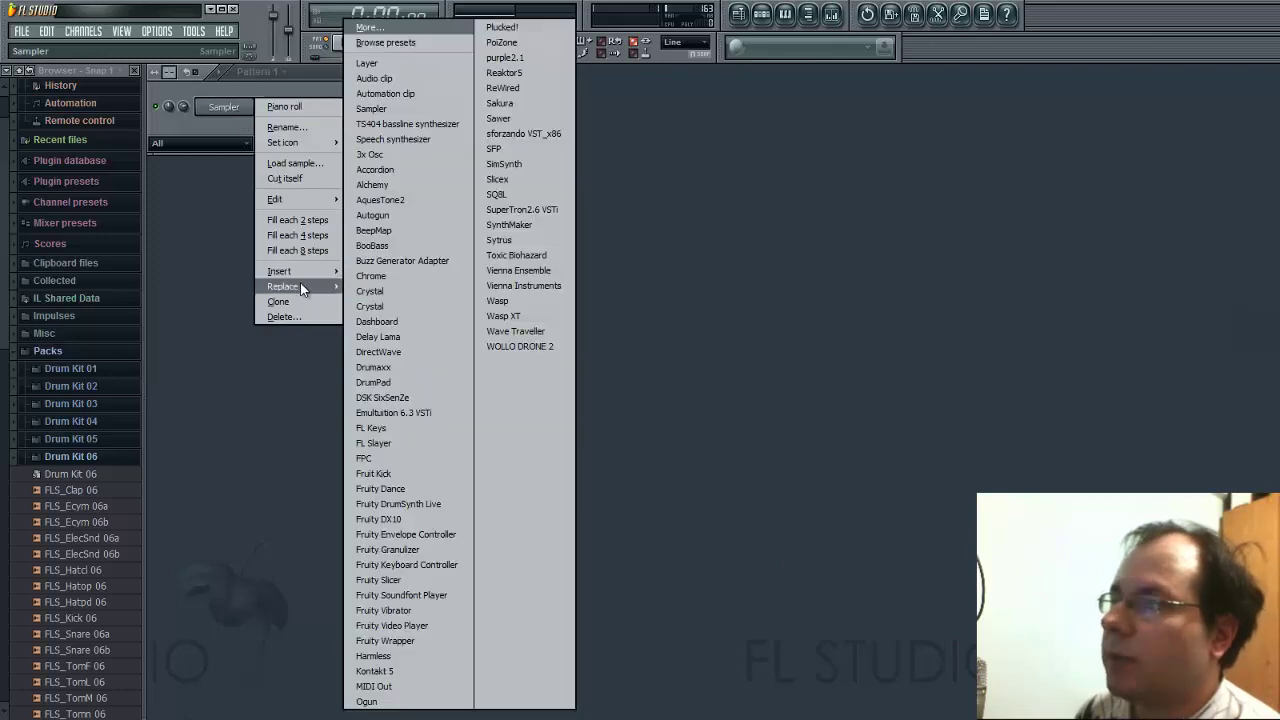
pyautogui.click(406, 154)
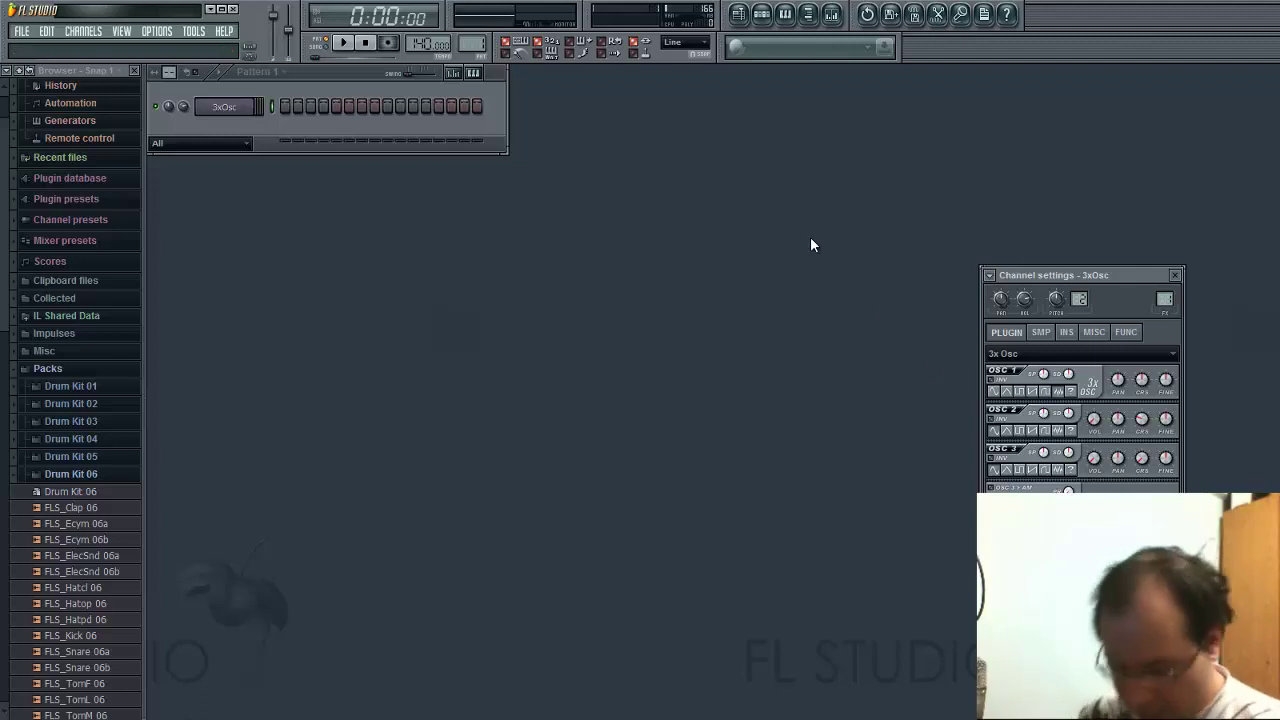
# Play test notes C5 and G5 to audition the 3x Osc sound.
pyautogui.press('q')
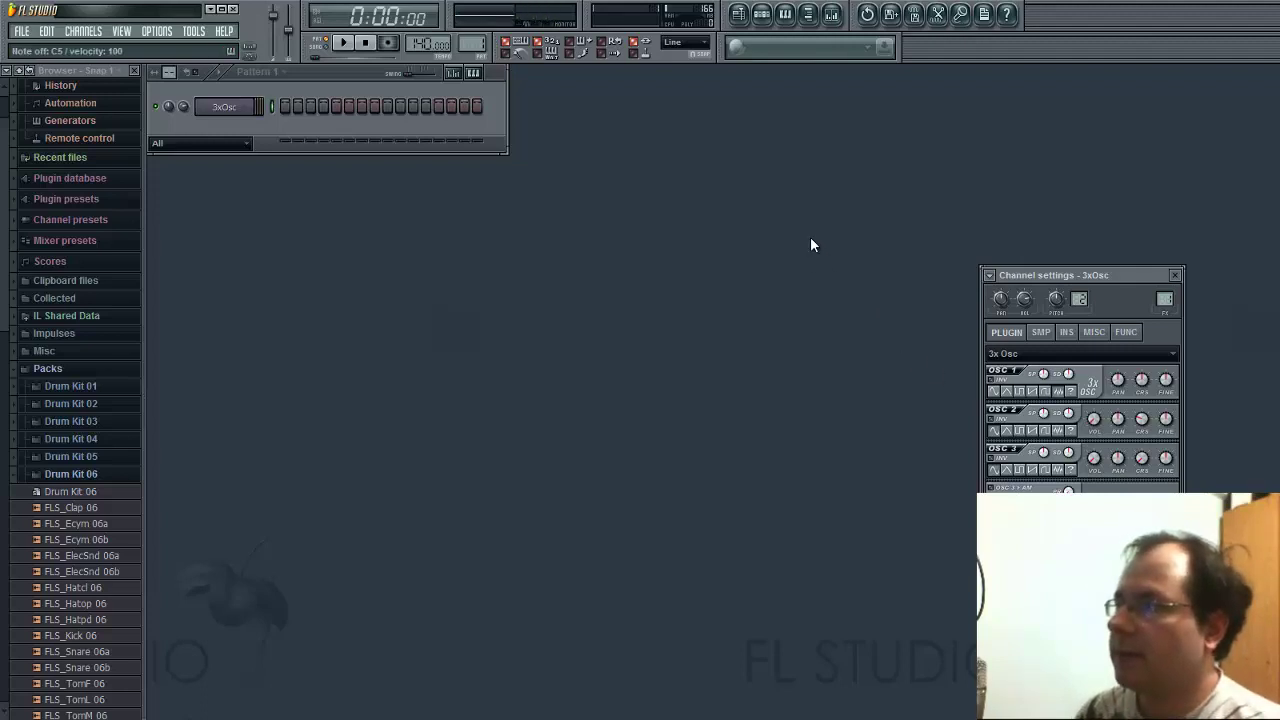
pyautogui.press('q')
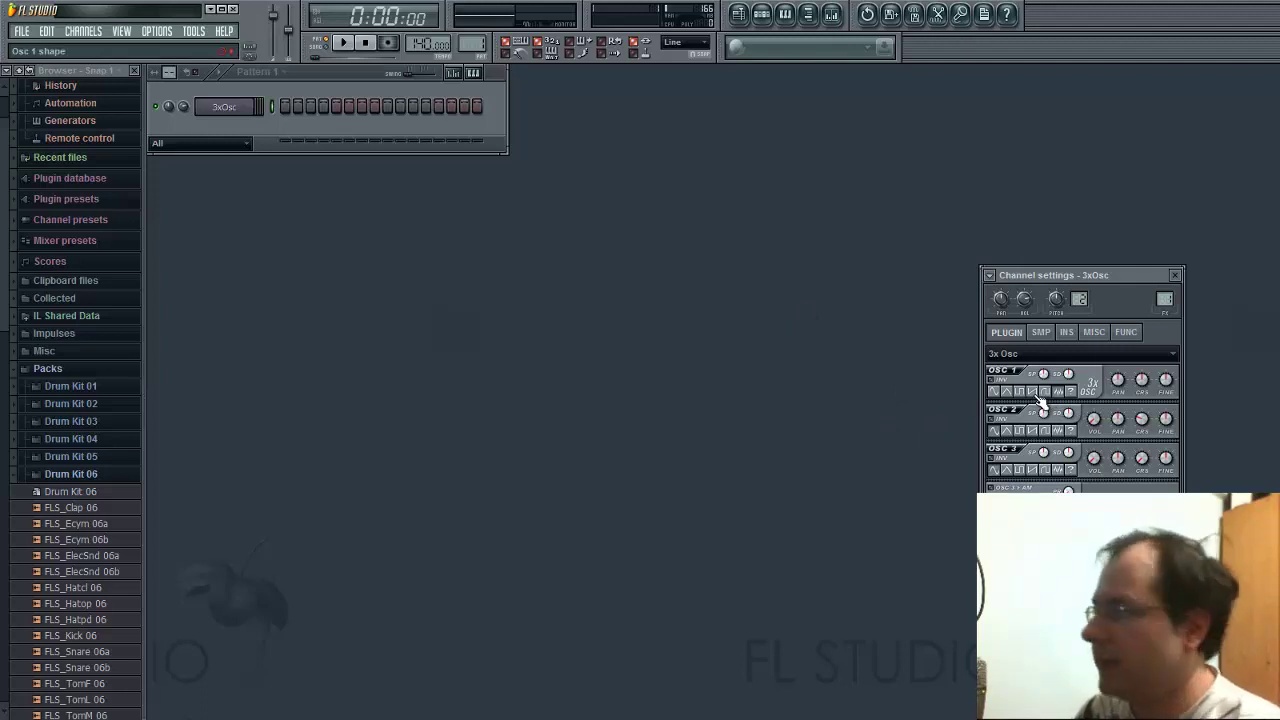
pyautogui.press('t')
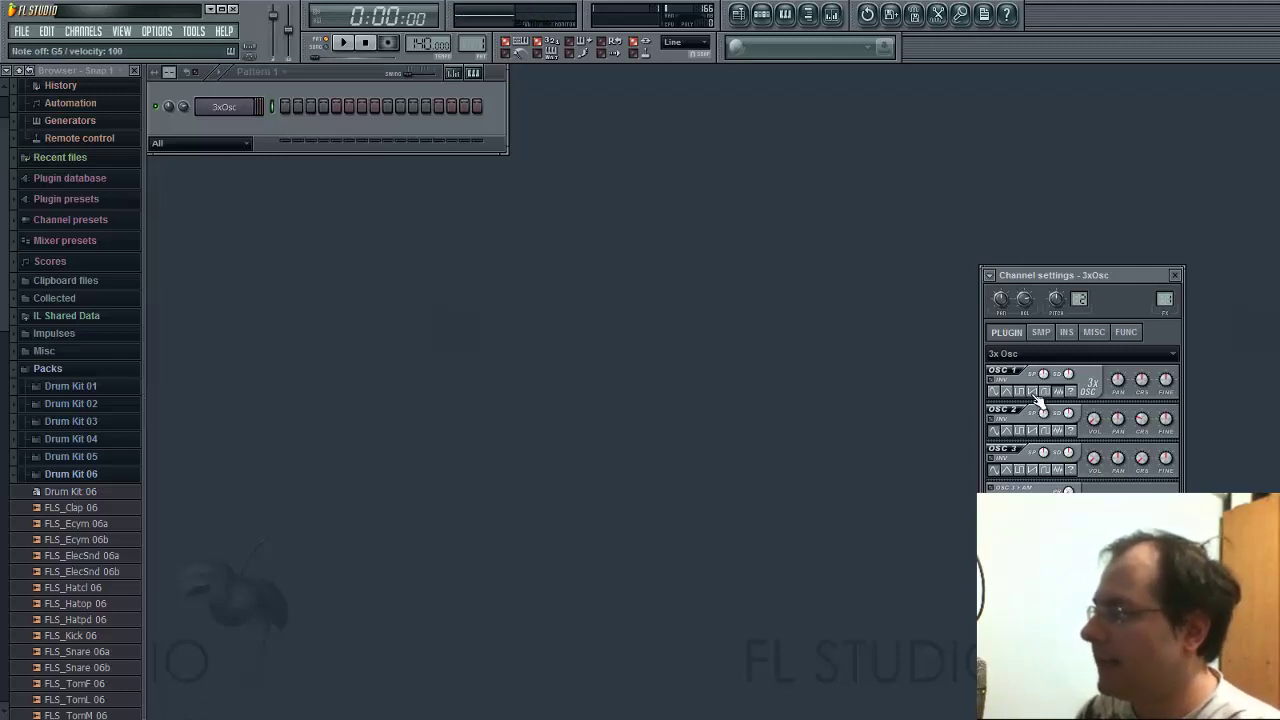
# Show the 3x Osc's instrument cutoff settings and audition the filter cutoff with repeated C5 notes.
pyautogui.click(1094, 332)
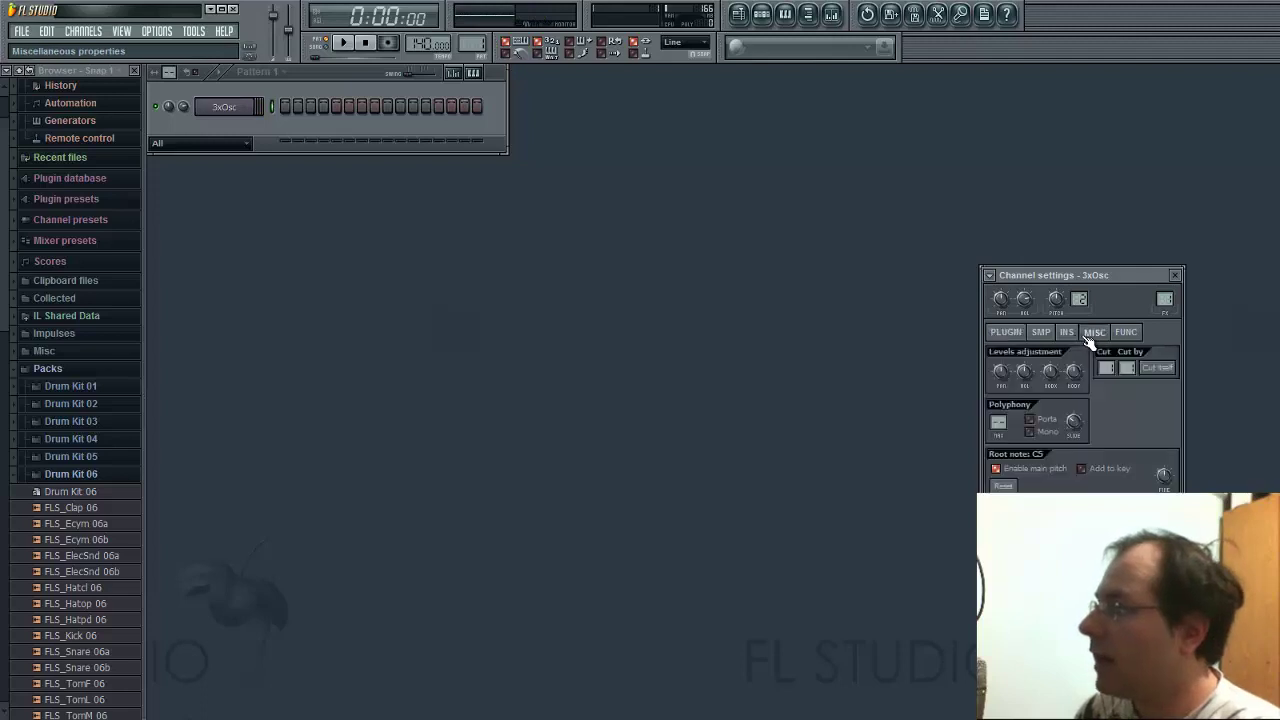
pyautogui.click(1067, 332)
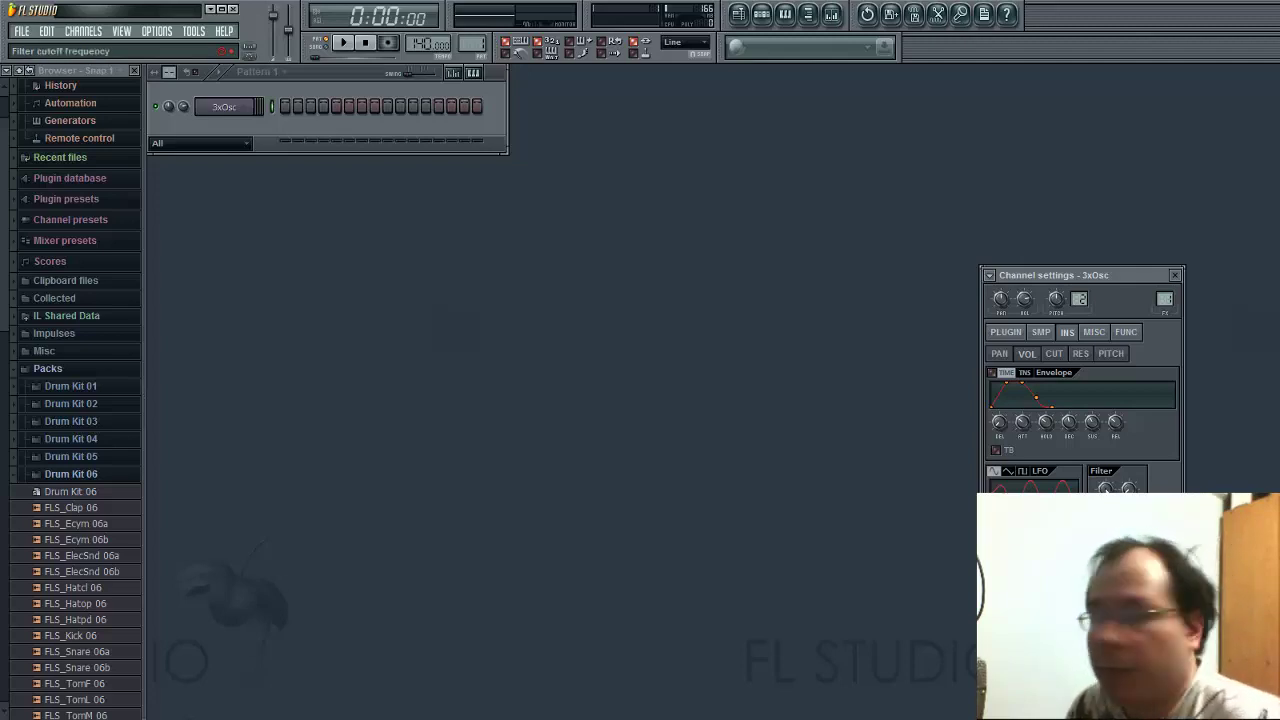
pyautogui.click(1054, 354)
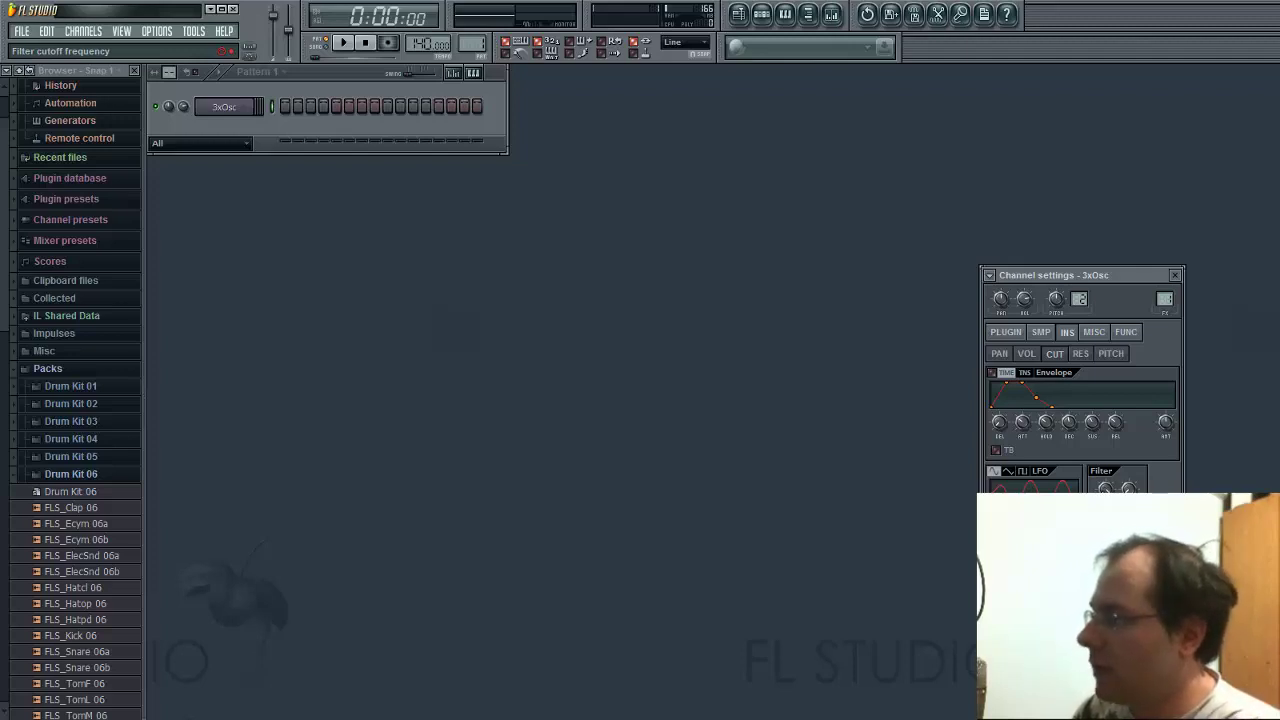
pyautogui.press('z')
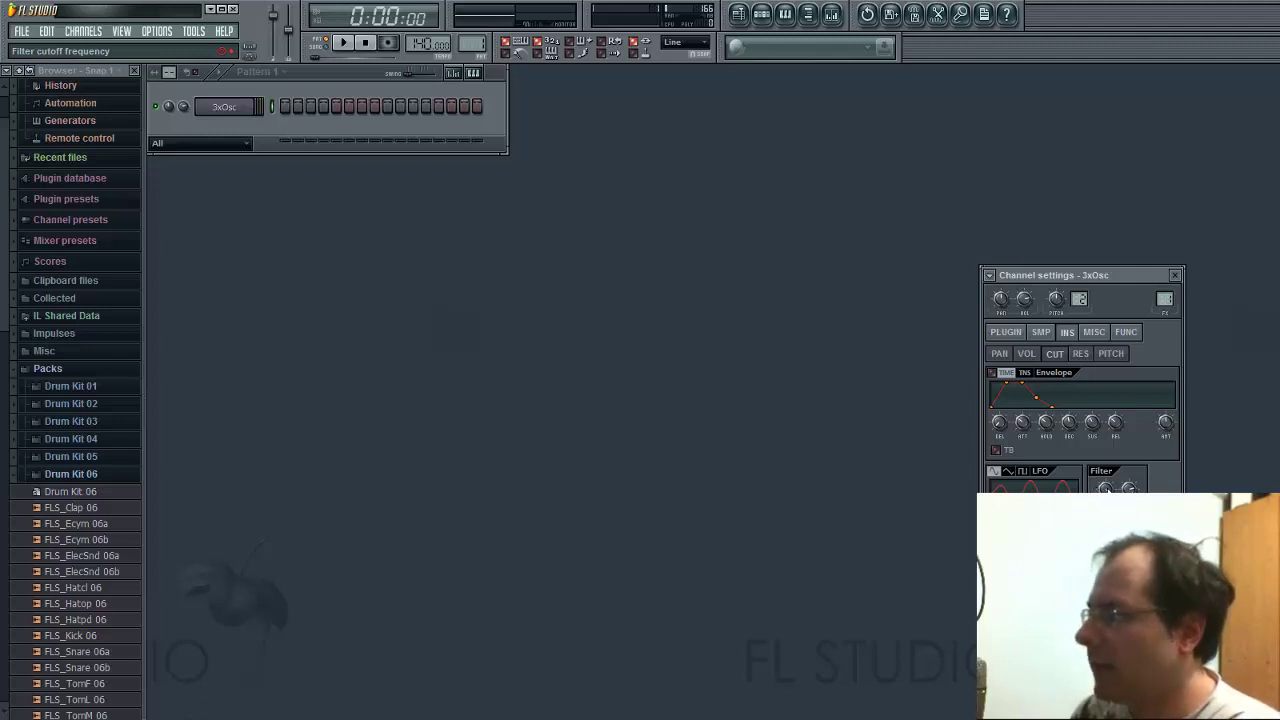
pyautogui.press('z')
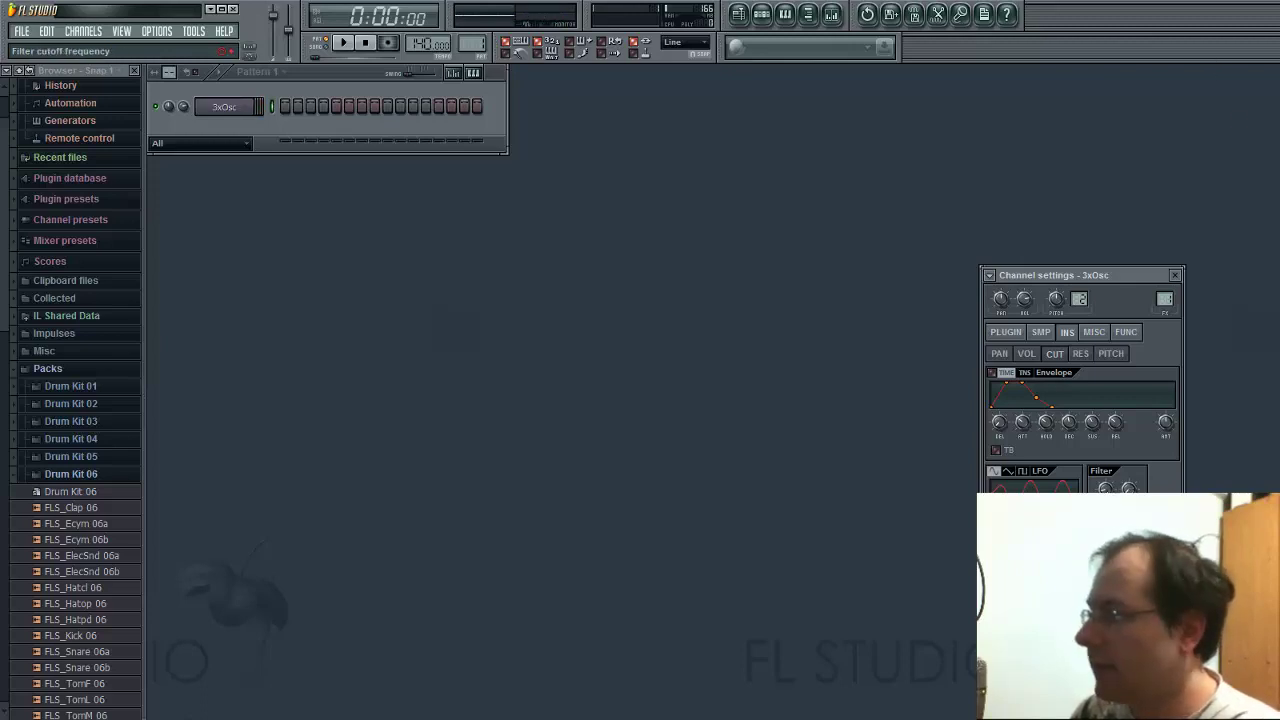
pyautogui.press('z')
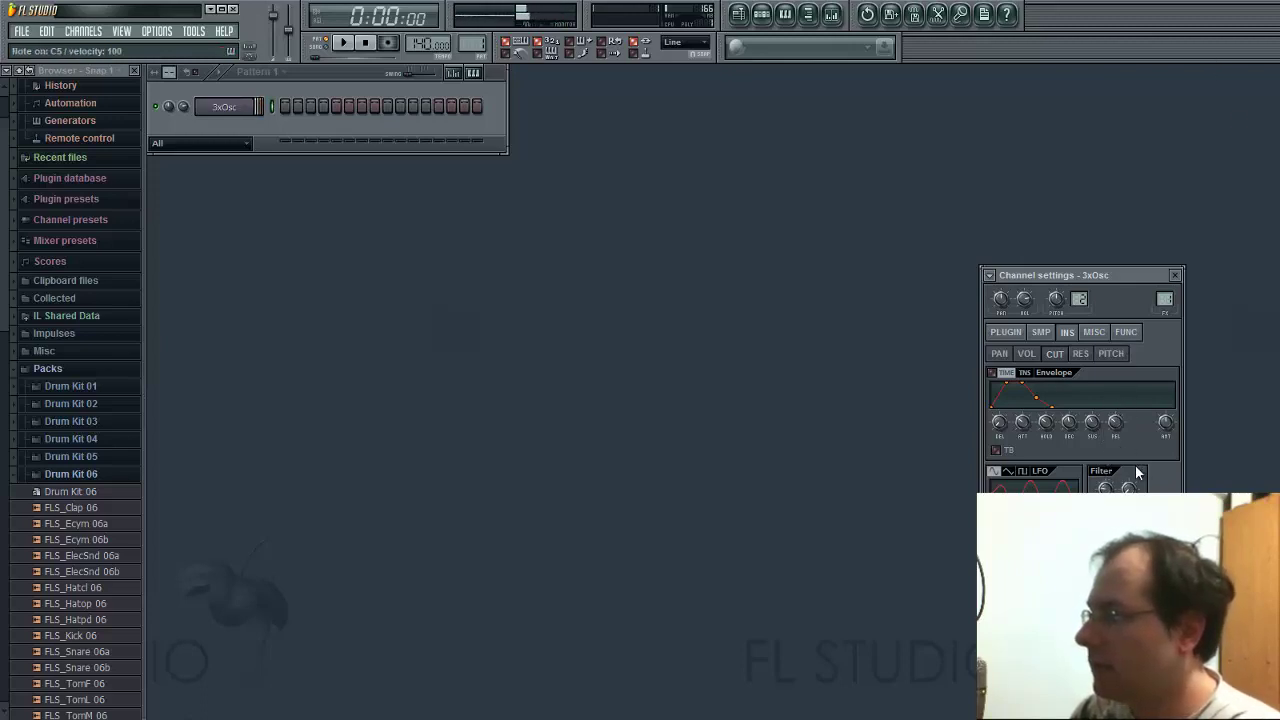
pyautogui.press('z')
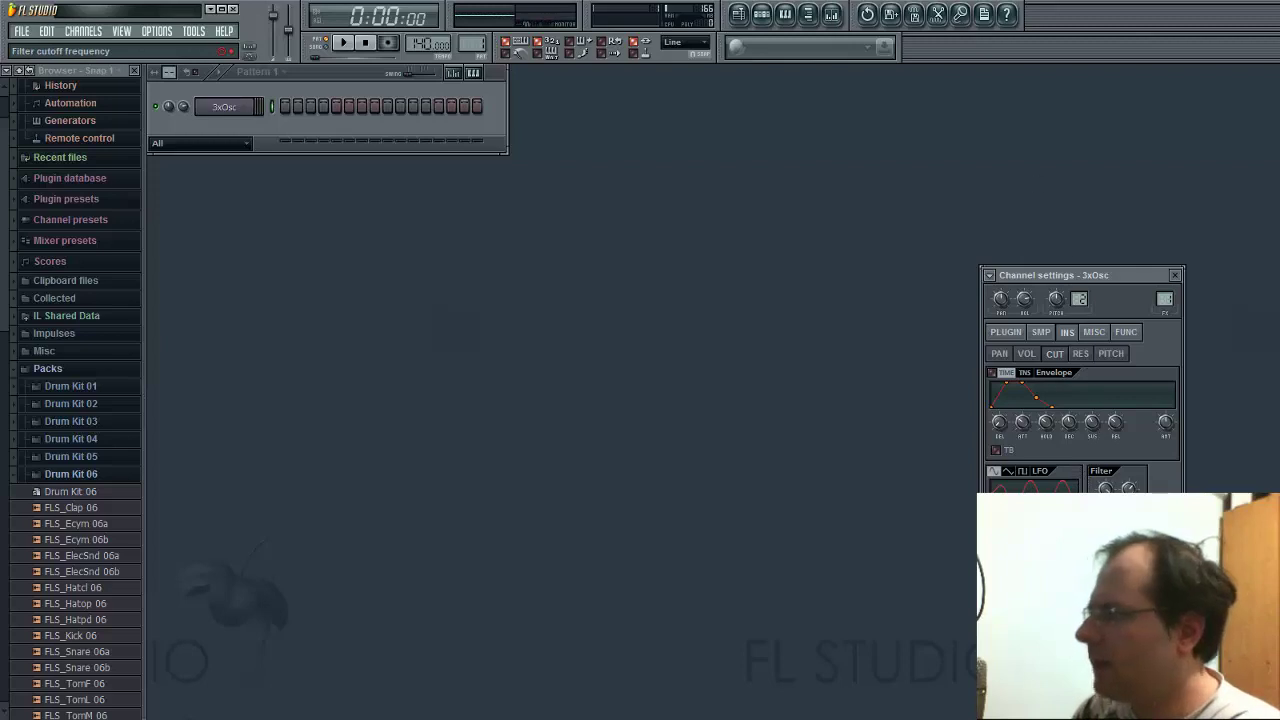
# Insert a Fruity Keyboard Controller channel above the 3x Osc channel.
pyautogui.rightClick(222, 105)
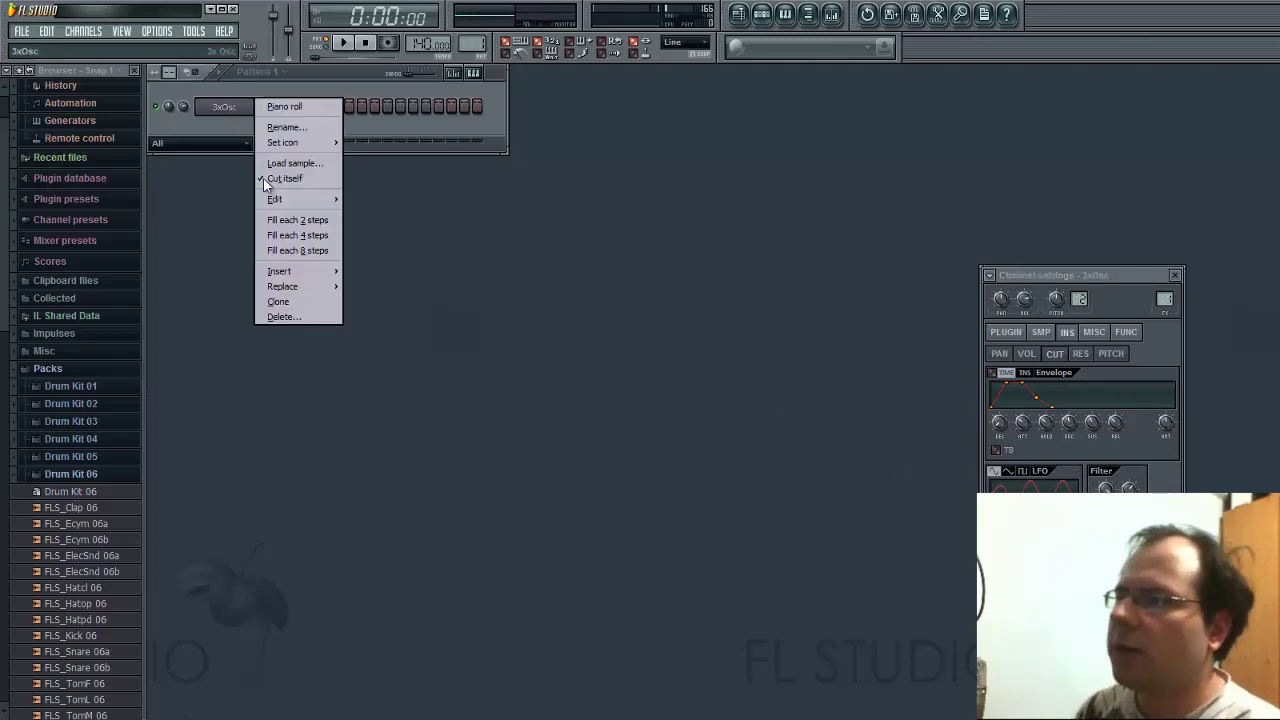
pyautogui.moveTo(304, 276)
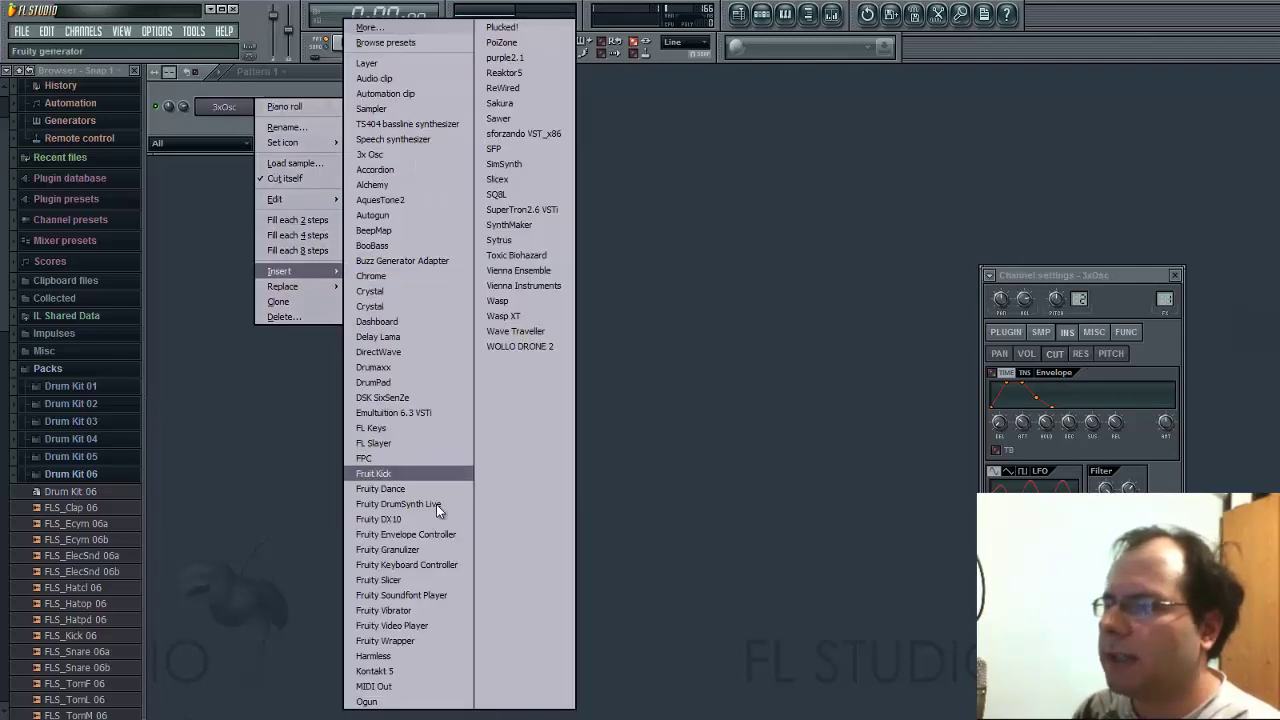
pyautogui.click(440, 567)
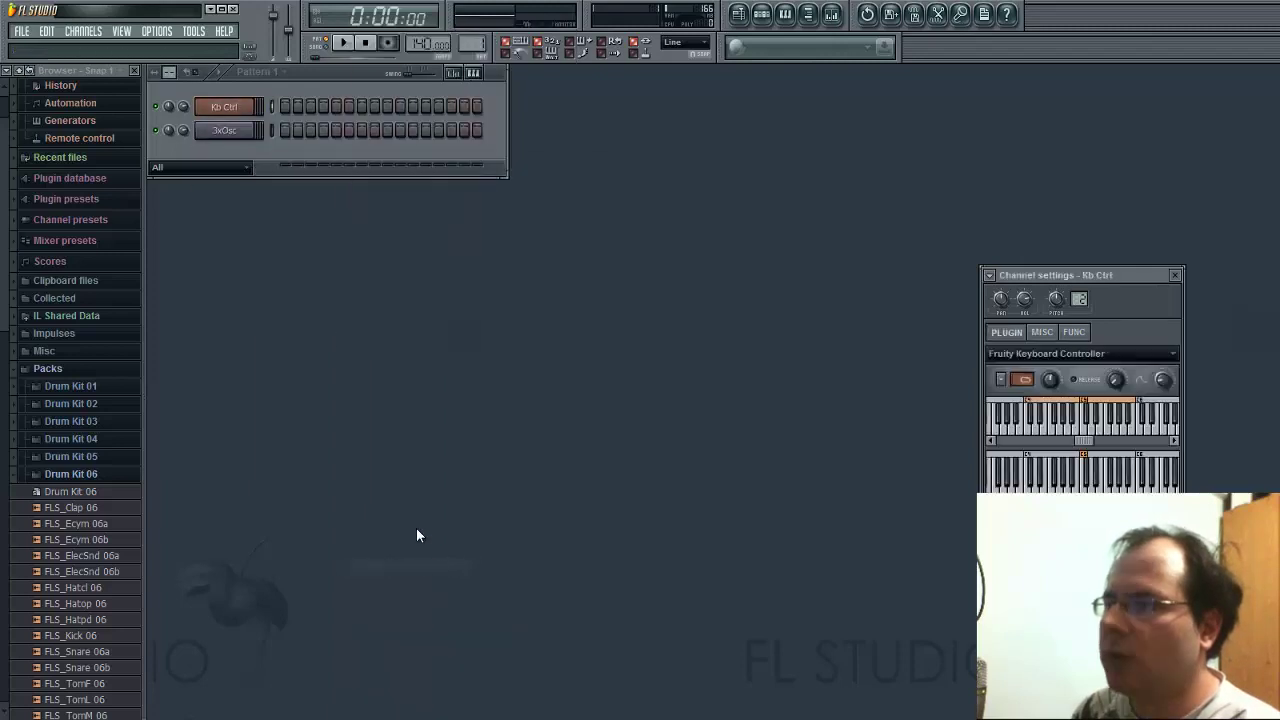
pyautogui.click(226, 107)
pyautogui.click(226, 107)
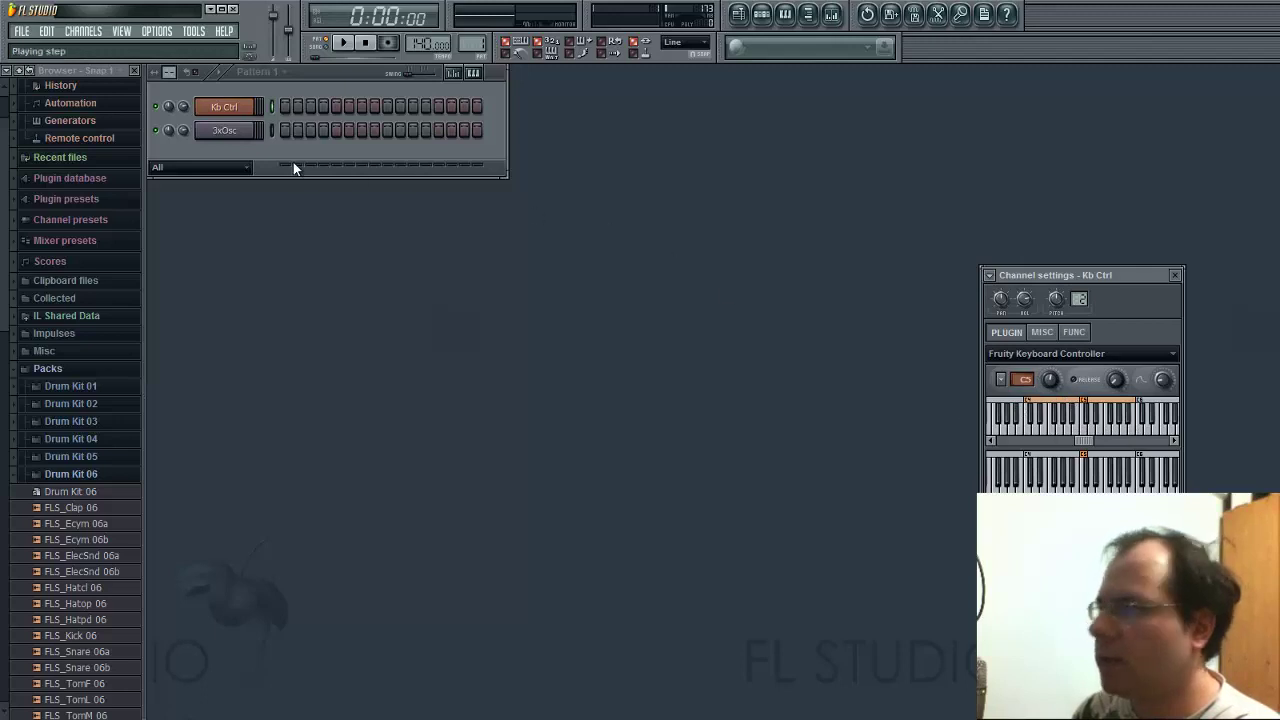
# Link the 3x Osc channel's filter cutoff frequency to the internal controller Kb Ctrl - Note.
pyautogui.click(213, 138)
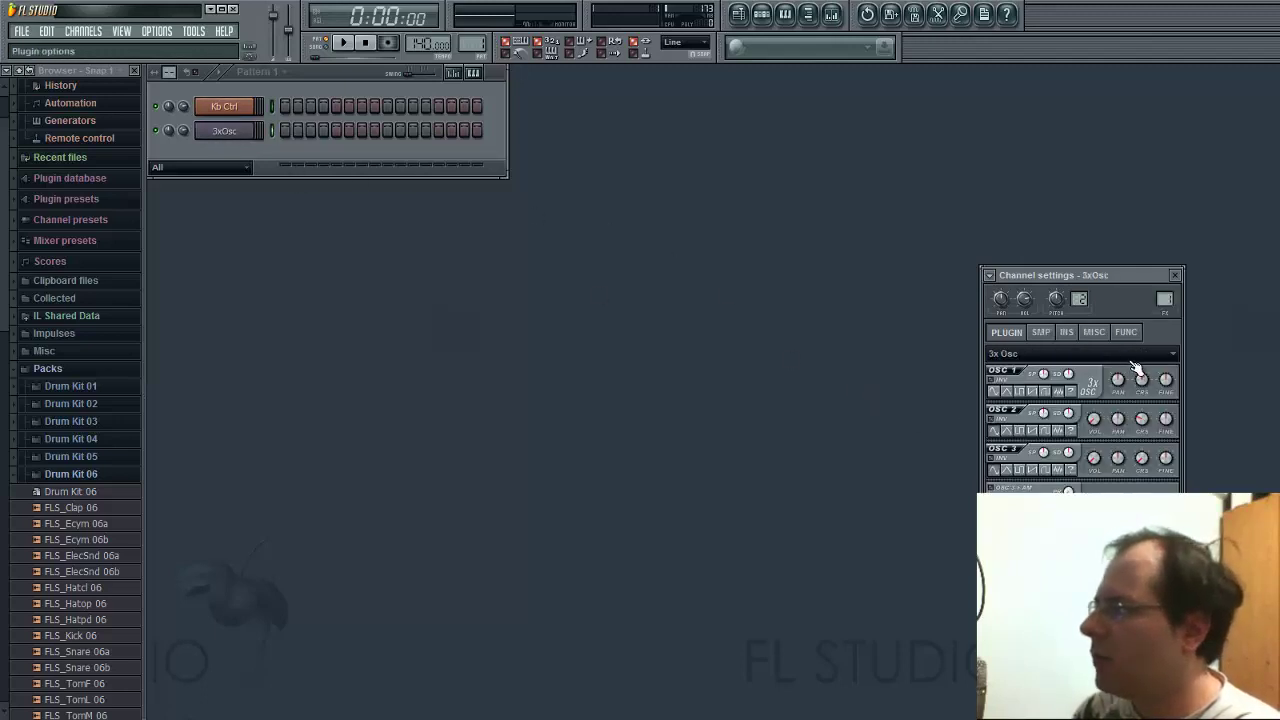
pyautogui.click(1066, 334)
pyautogui.click(1045, 334)
pyautogui.click(1071, 334)
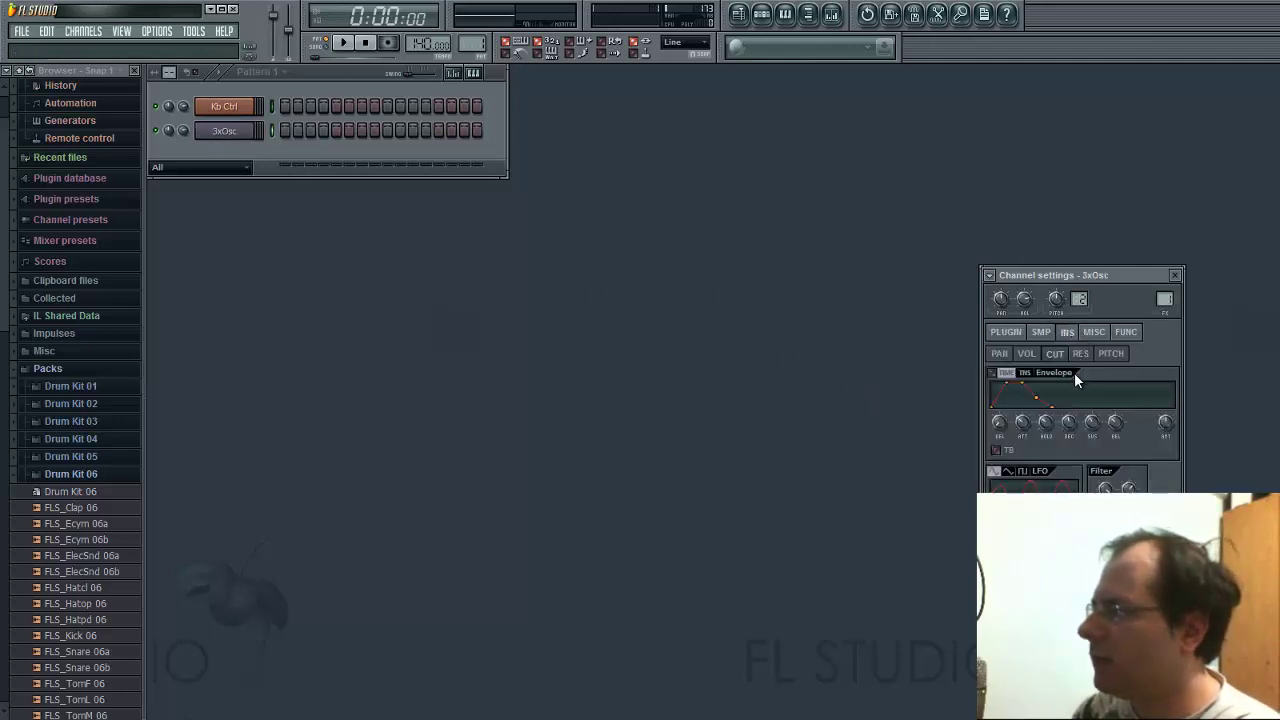
pyautogui.rightClick(1106, 487)
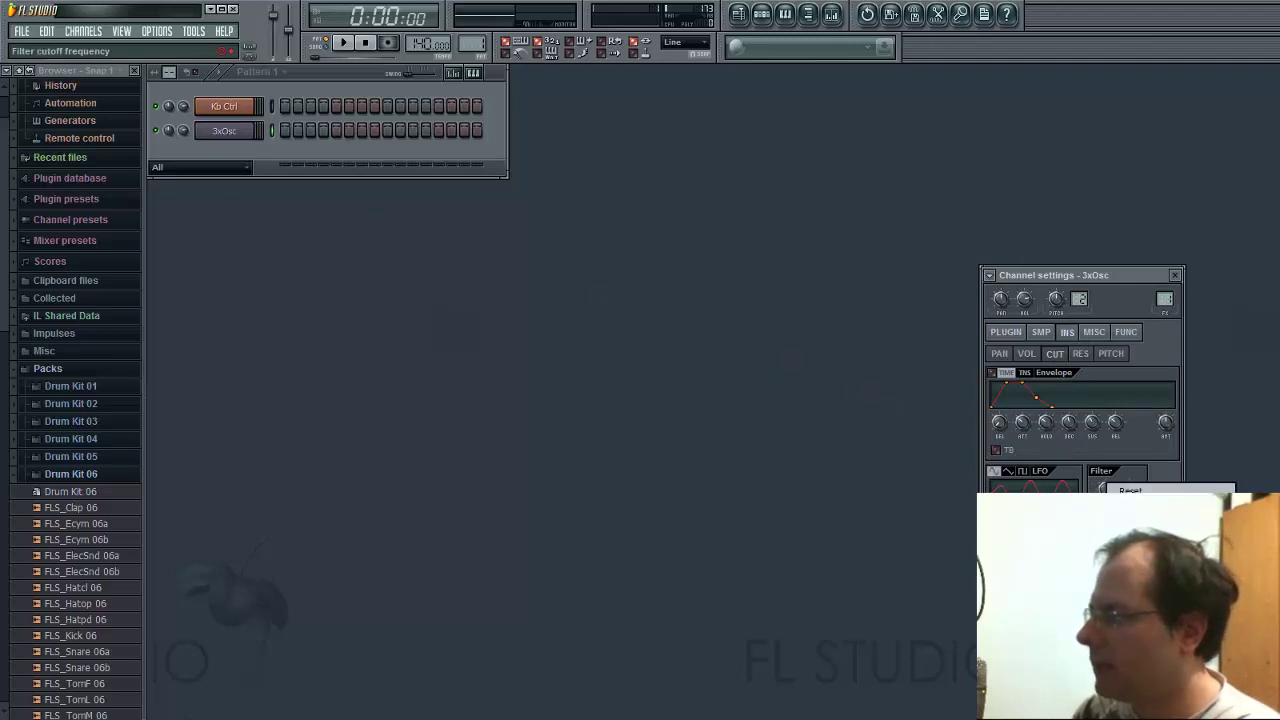
pyautogui.click(1150, 612)
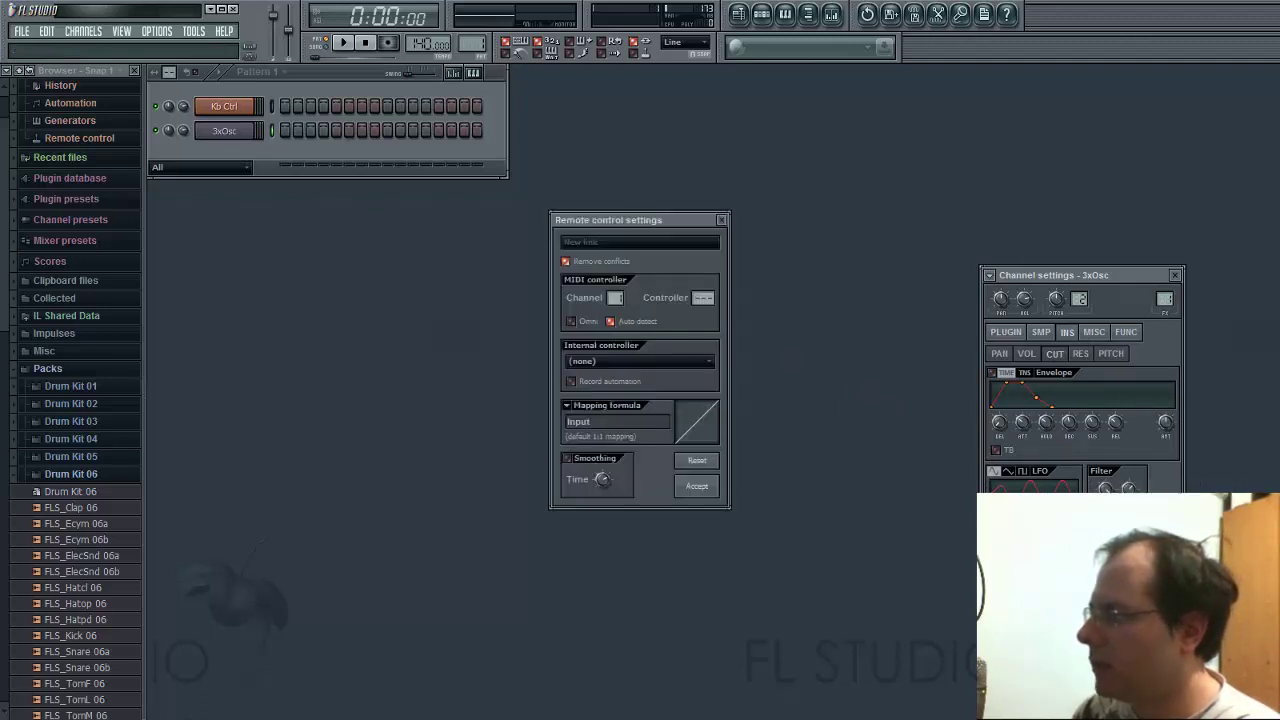
pyautogui.click(627, 364)
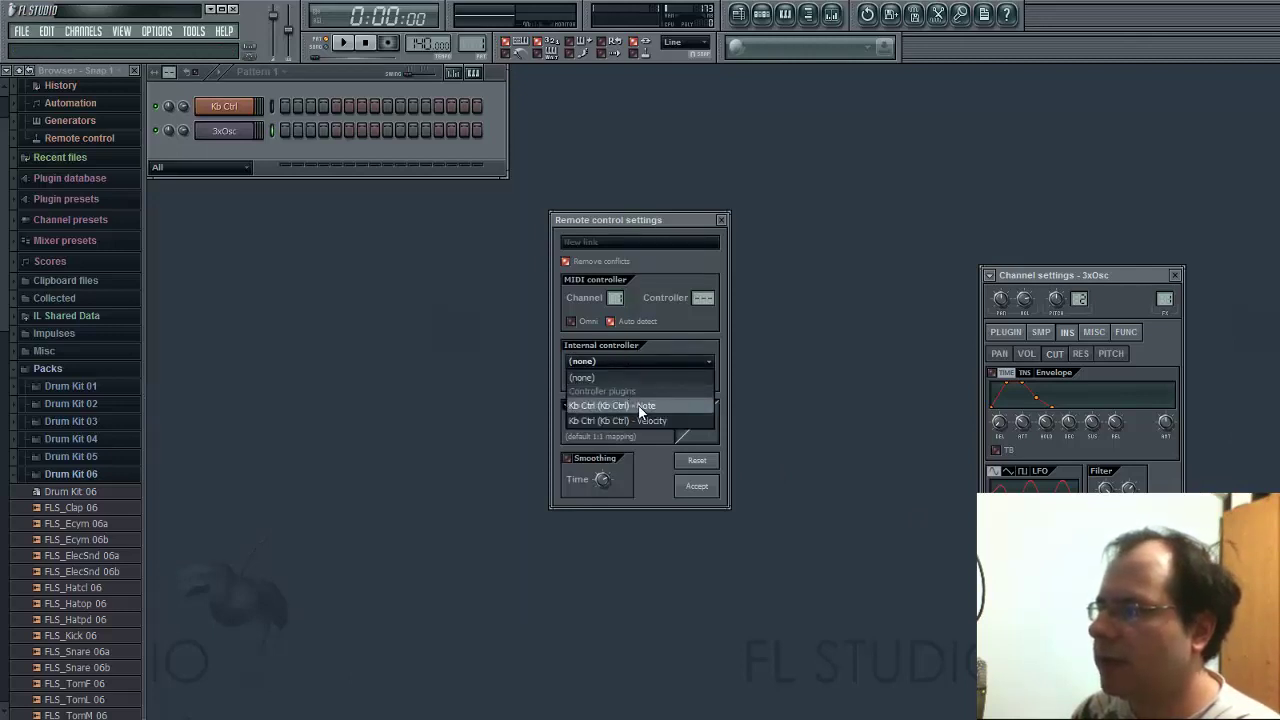
pyautogui.click(640, 406)
pyautogui.click(688, 486)
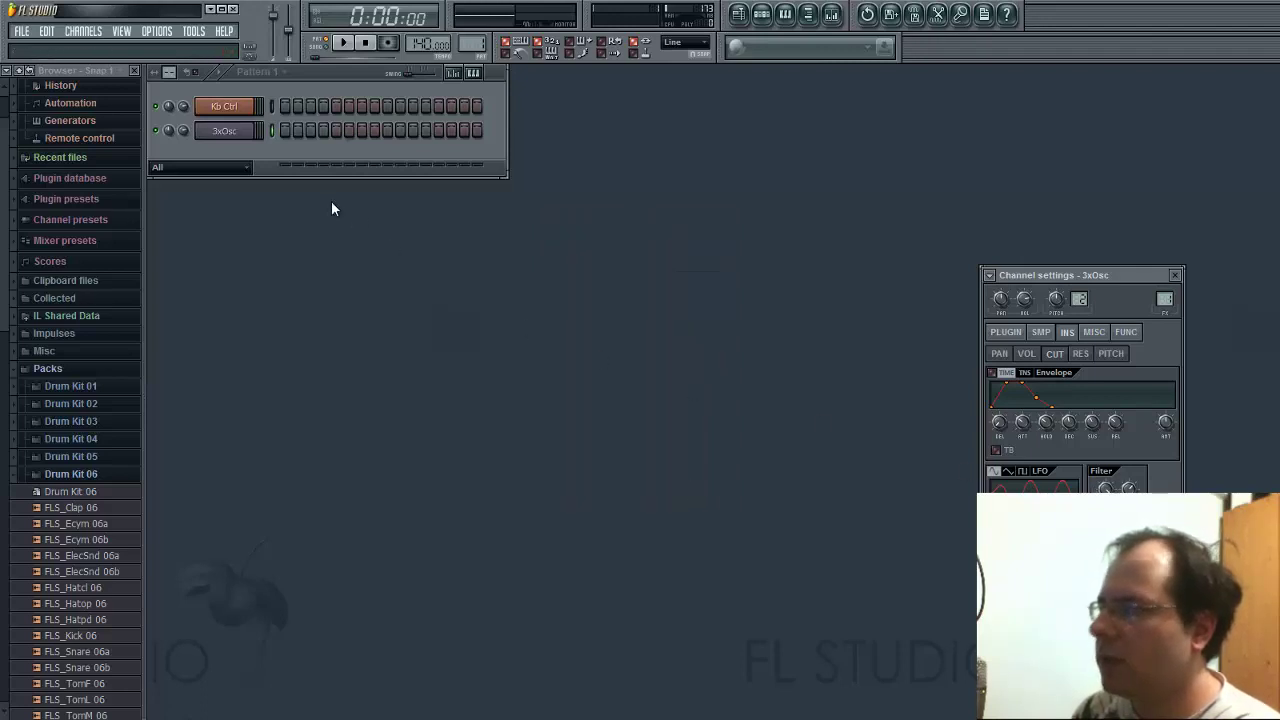
pyautogui.click(236, 107)
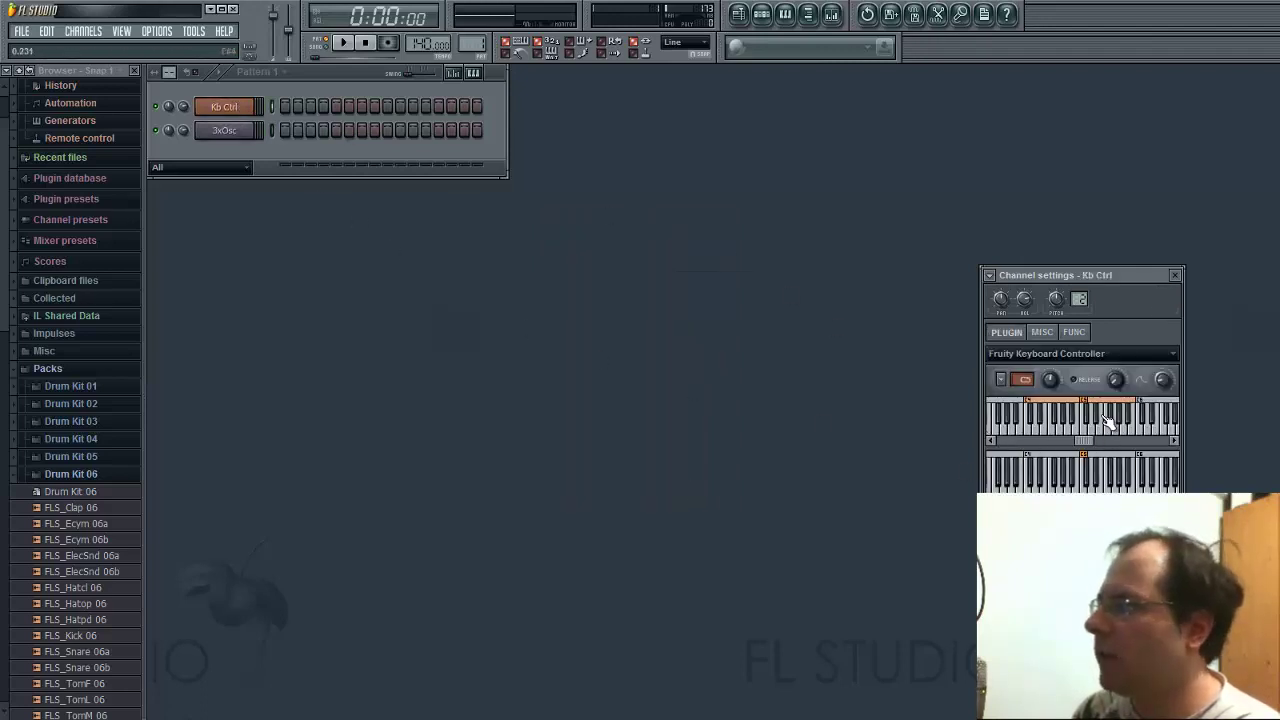
pyautogui.click(224, 133)
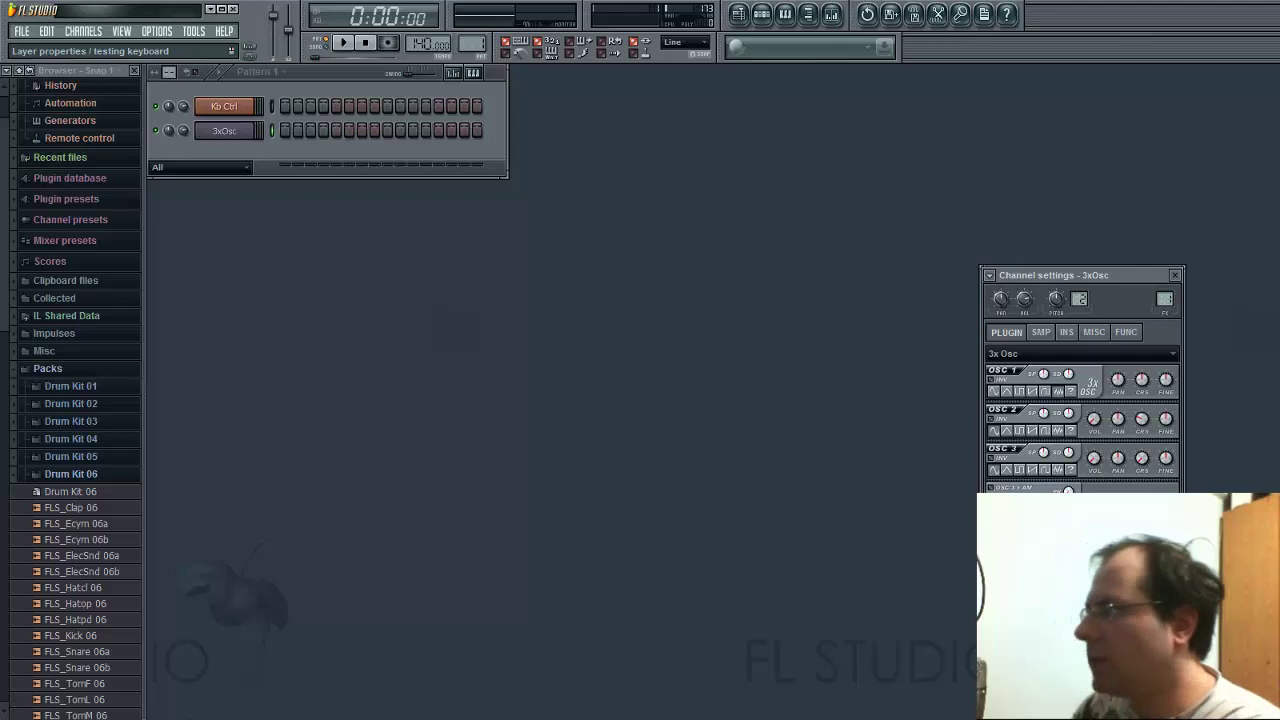
pyautogui.click(1067, 333)
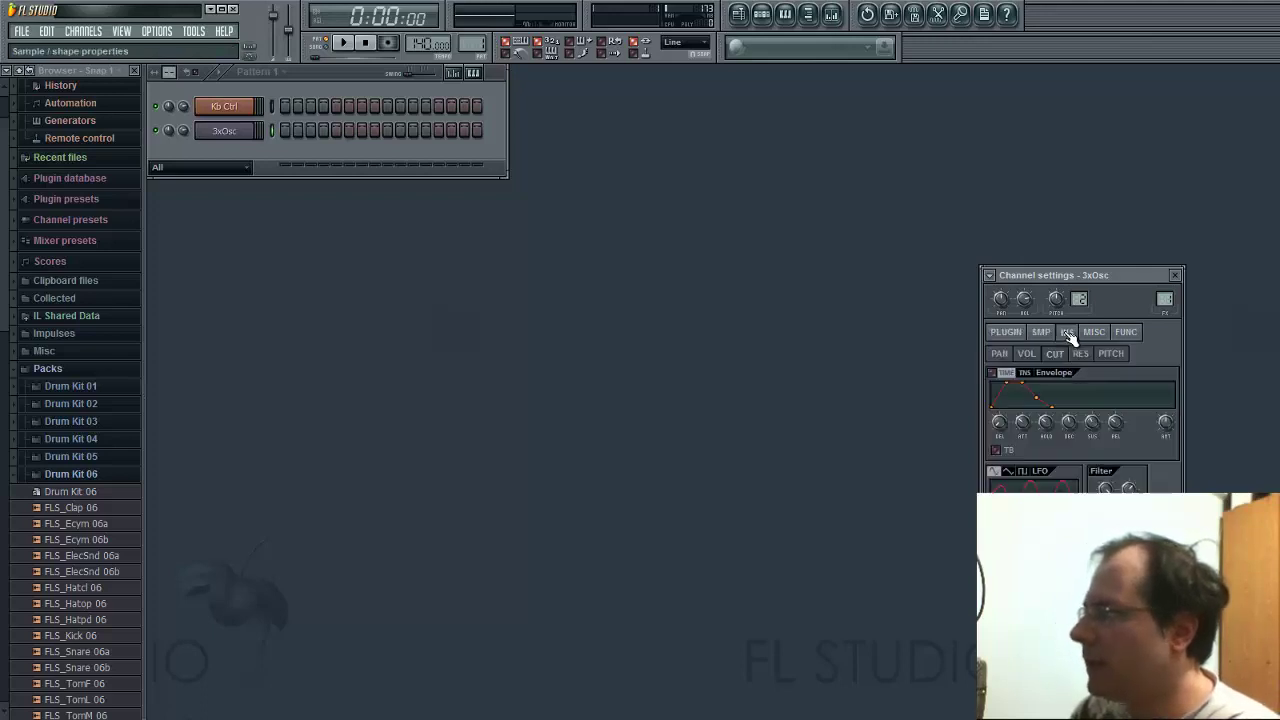
pyautogui.click(1016, 336)
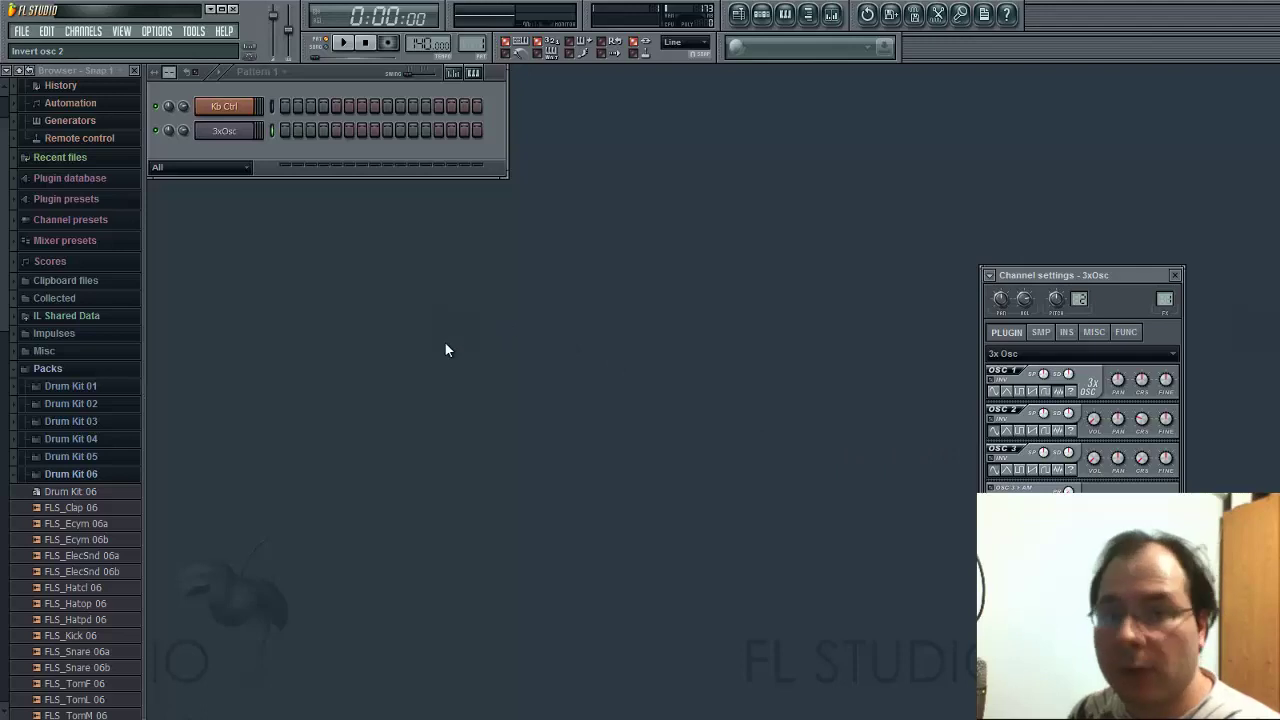
# Fill the first bar of the 3x Osc channel's piano roll with eight consecutive C5 eighth notes.
pyautogui.rightClick(247, 137)
pyautogui.click(295, 128)
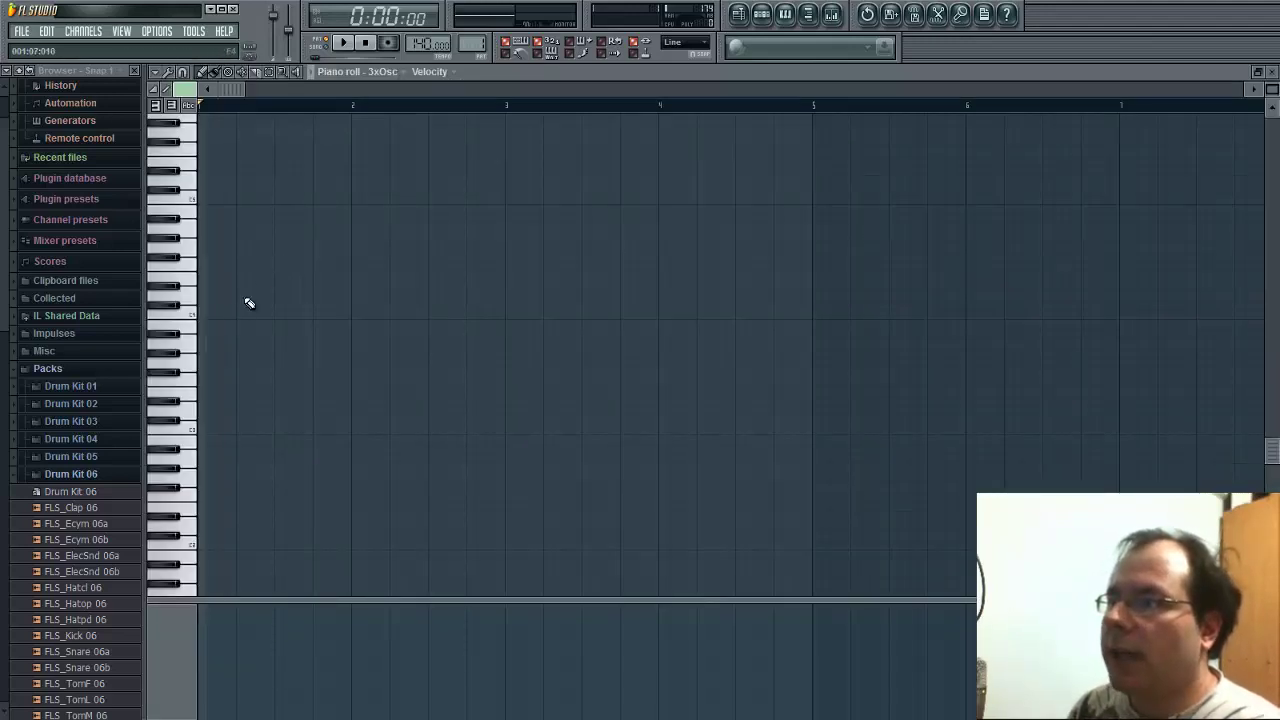
pyautogui.click(196, 197)
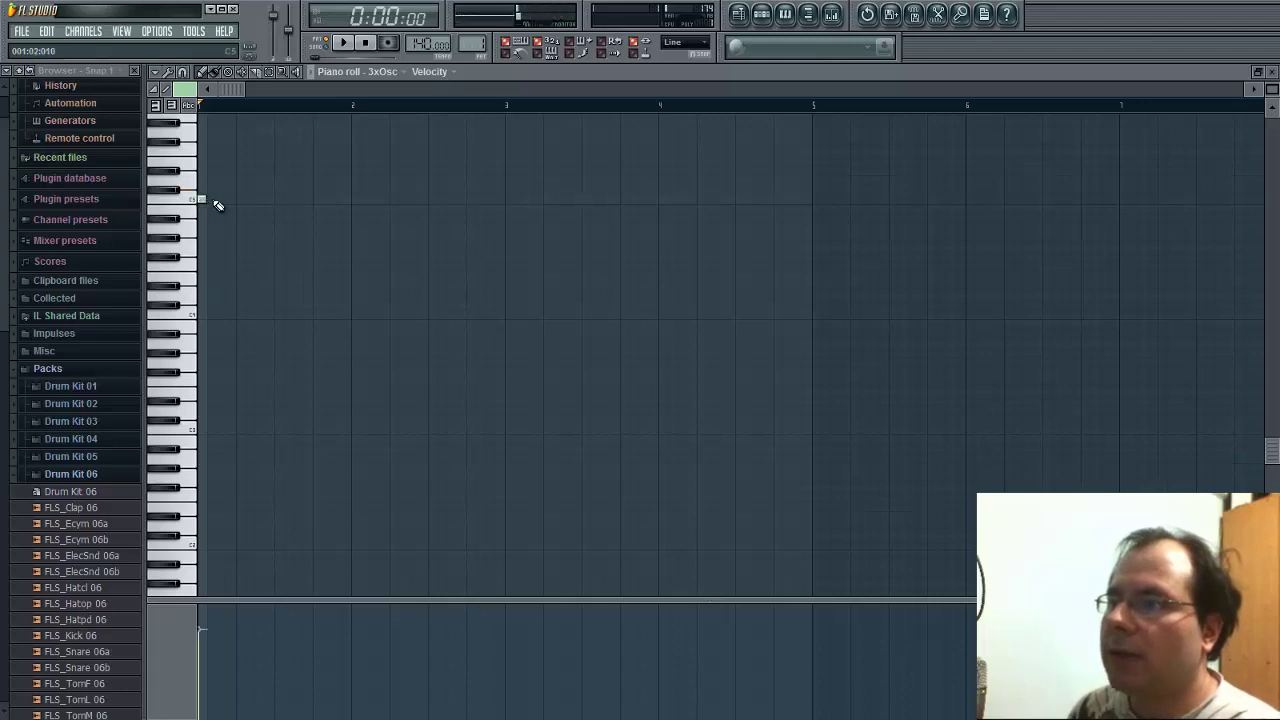
pyautogui.moveTo(212, 199); pyautogui.dragTo(216, 200)
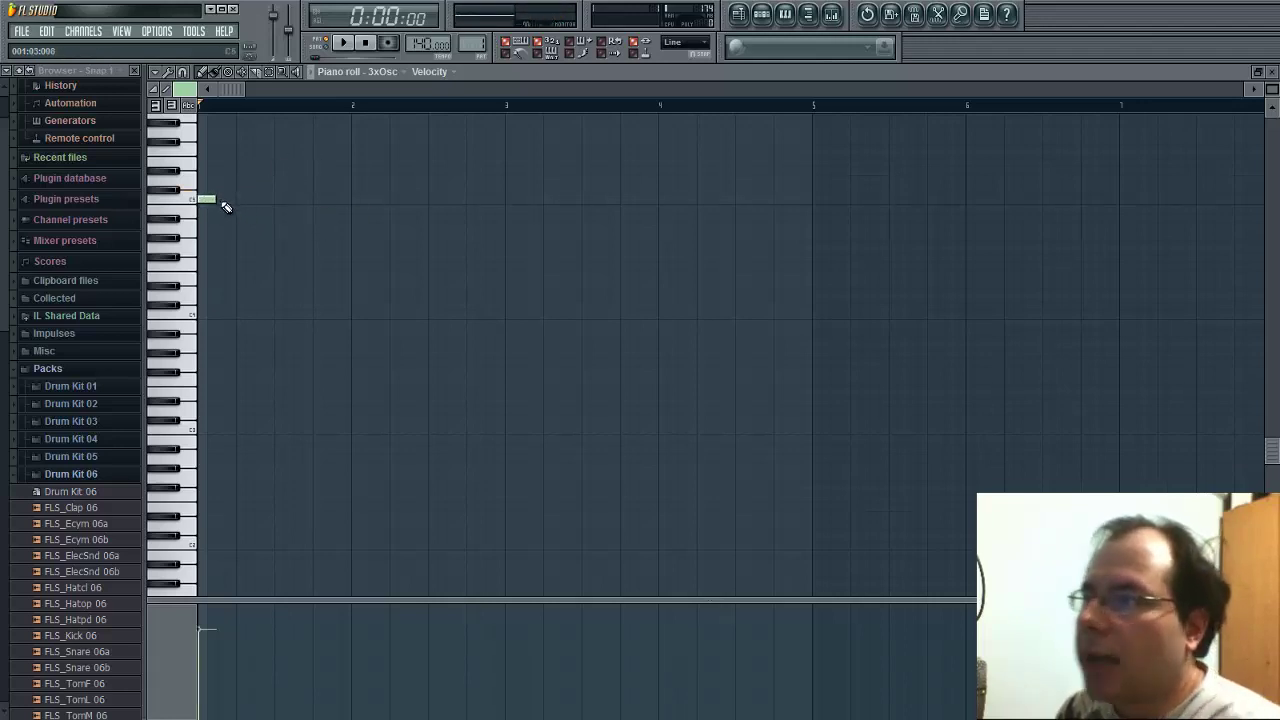
pyautogui.moveTo(217, 199); pyautogui.dragTo(345, 200)
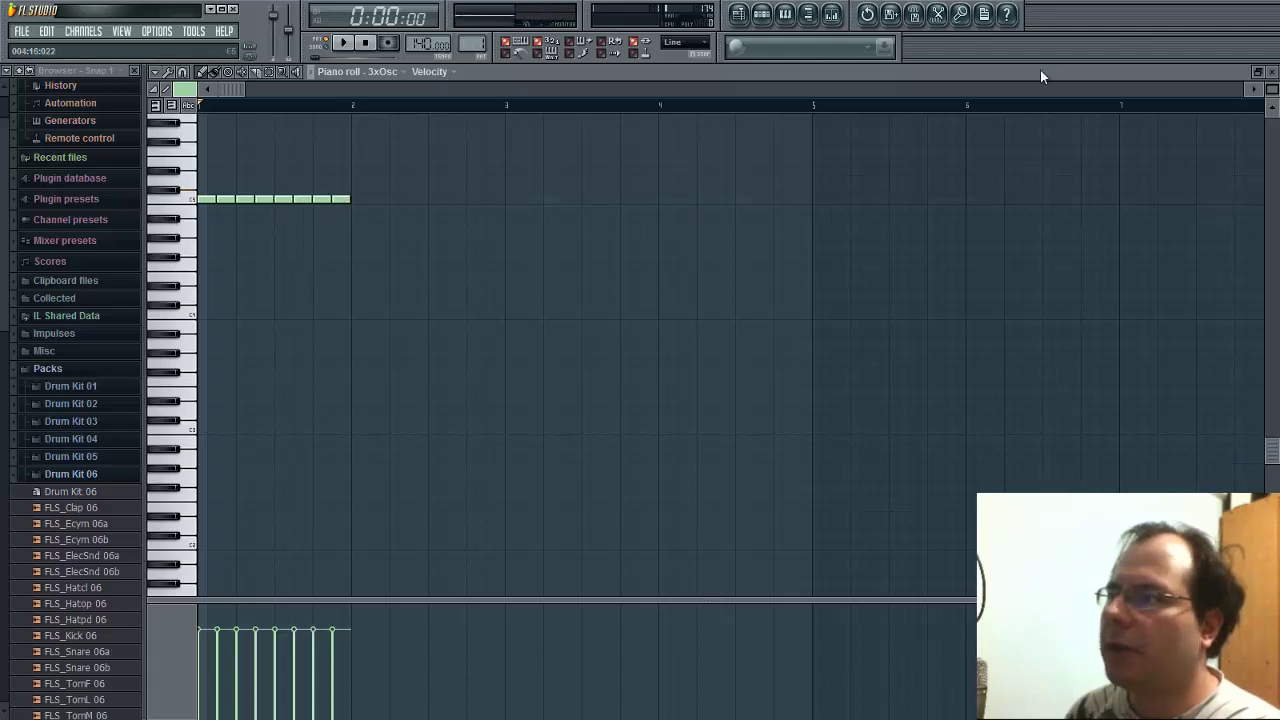
# Draw Kb Ctrl notes G#5, F5, D5, F5, G#5, D5 and C5 above the 3x Osc notes, leaving the sixth eighth-note position empty.
pyautogui.click(1268, 76)
pyautogui.rightClick(260, 108)
pyautogui.click(283, 106)
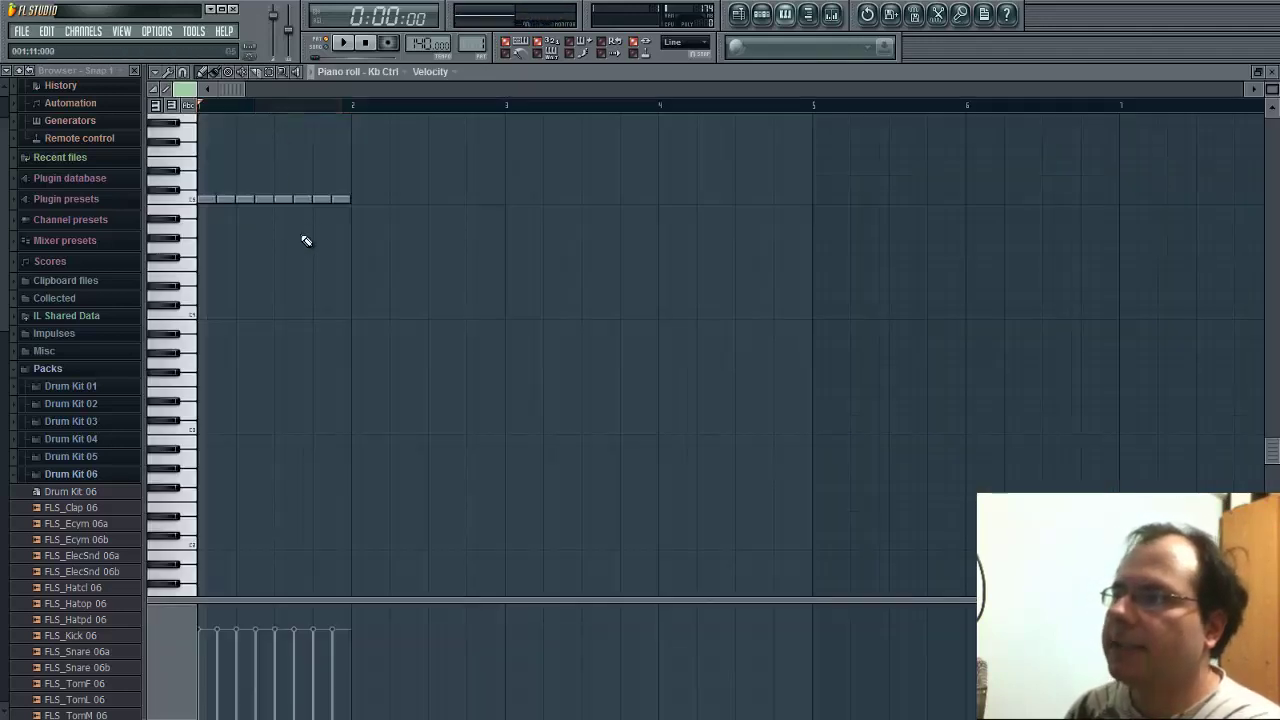
pyautogui.scroll(5, 372, 312)
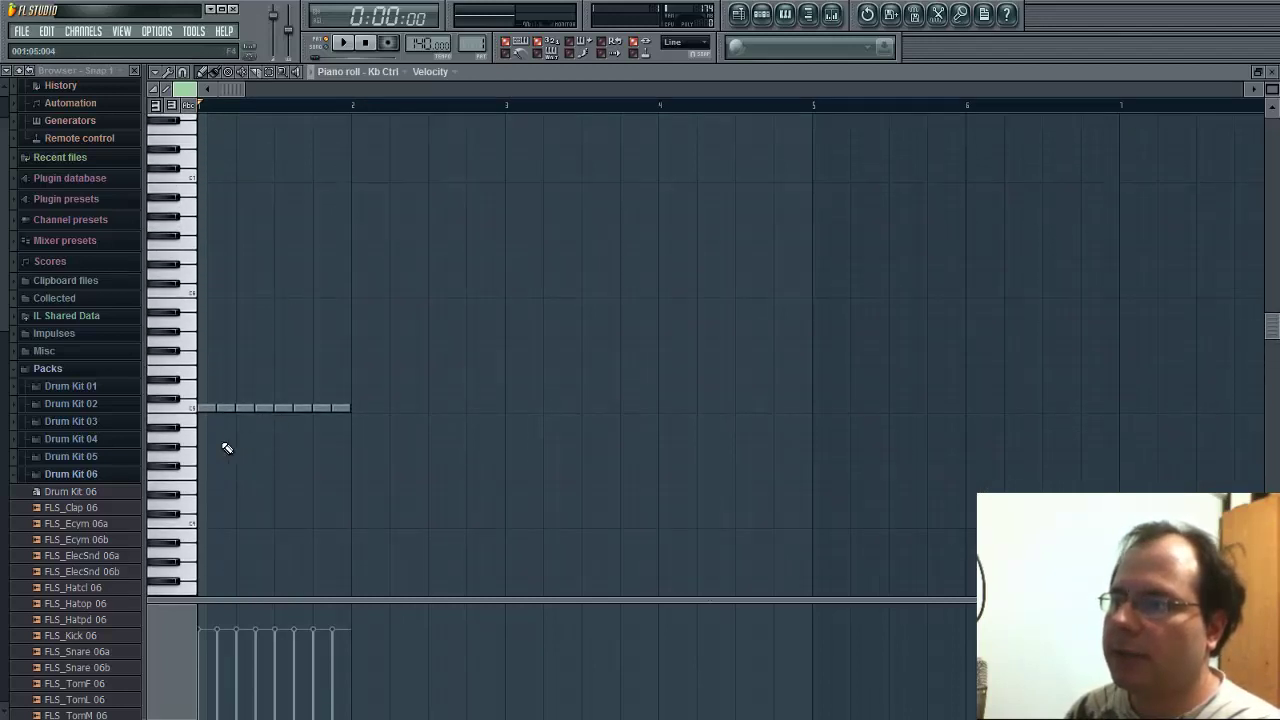
pyautogui.click(201, 331)
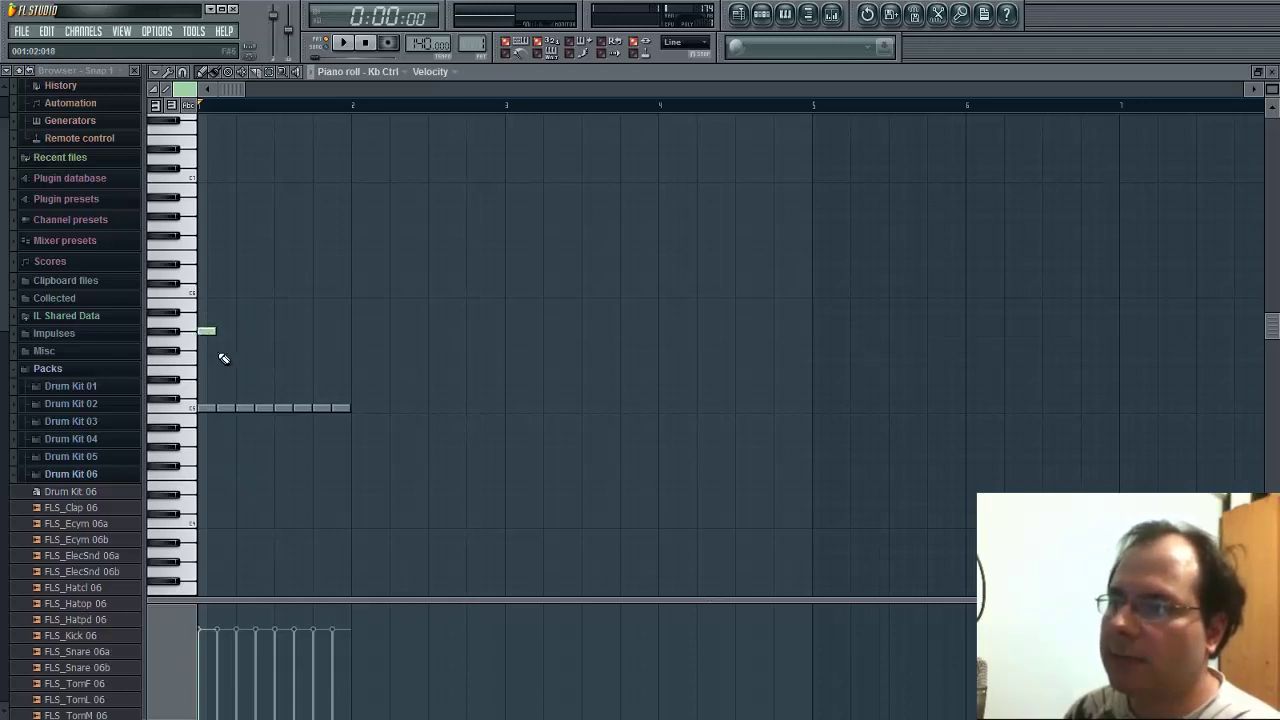
pyautogui.click(223, 360)
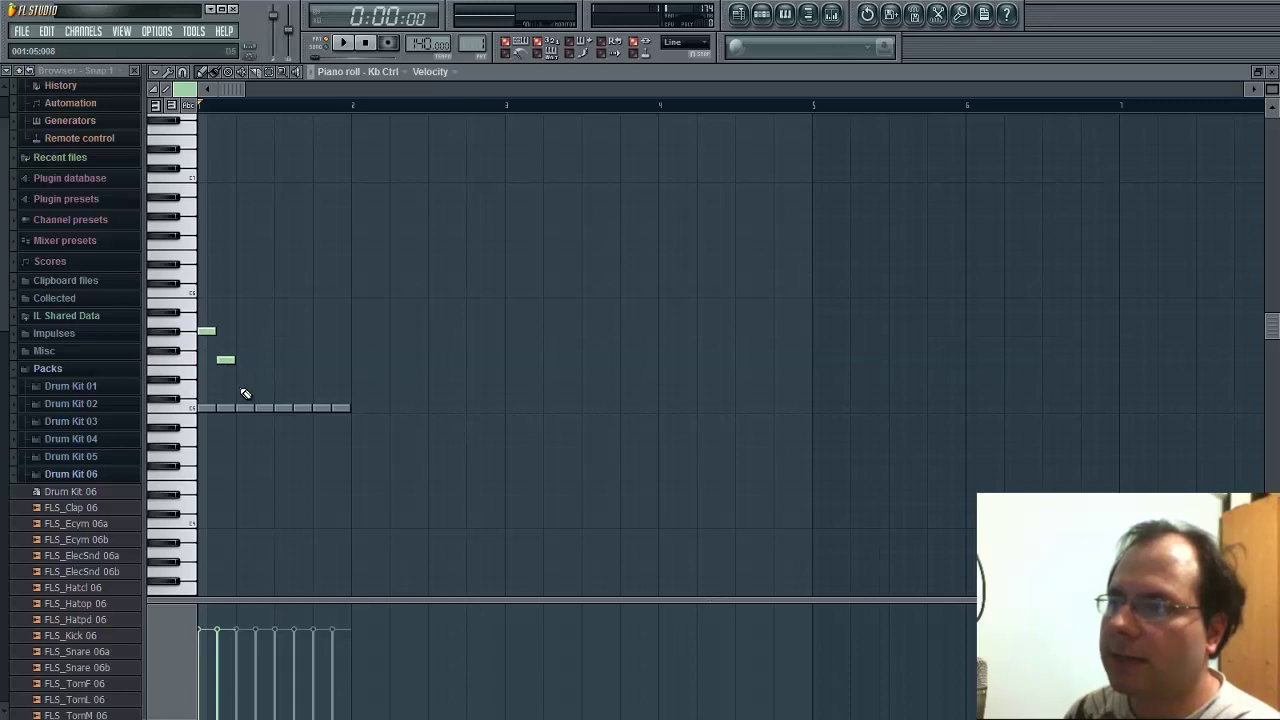
pyautogui.click(240, 388)
pyautogui.click(262, 359)
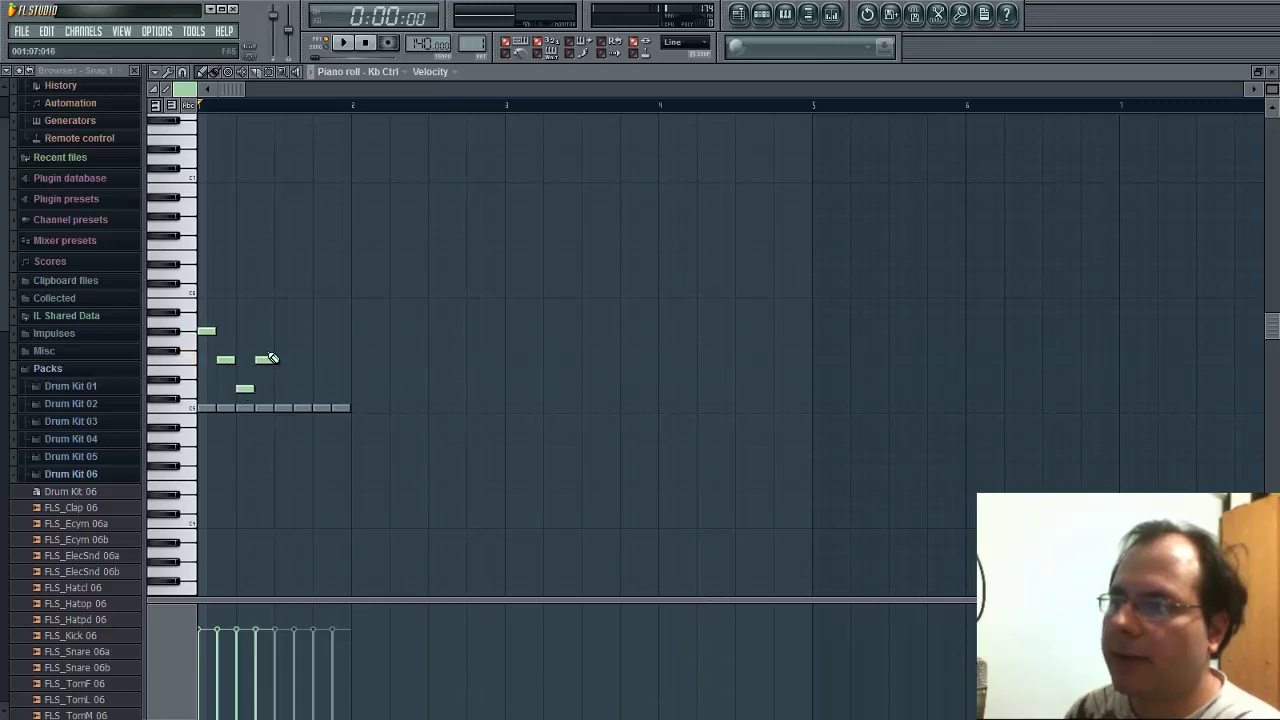
pyautogui.click(282, 331)
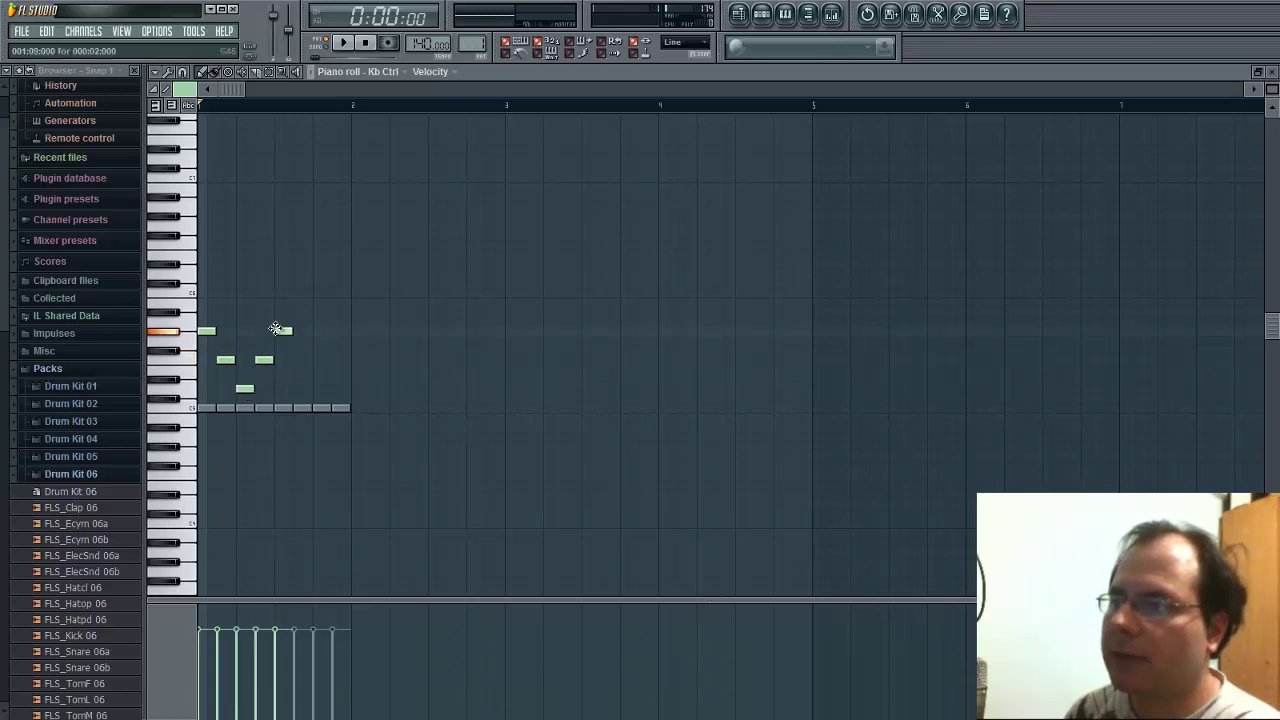
pyautogui.click(316, 388)
pyautogui.click(338, 408)
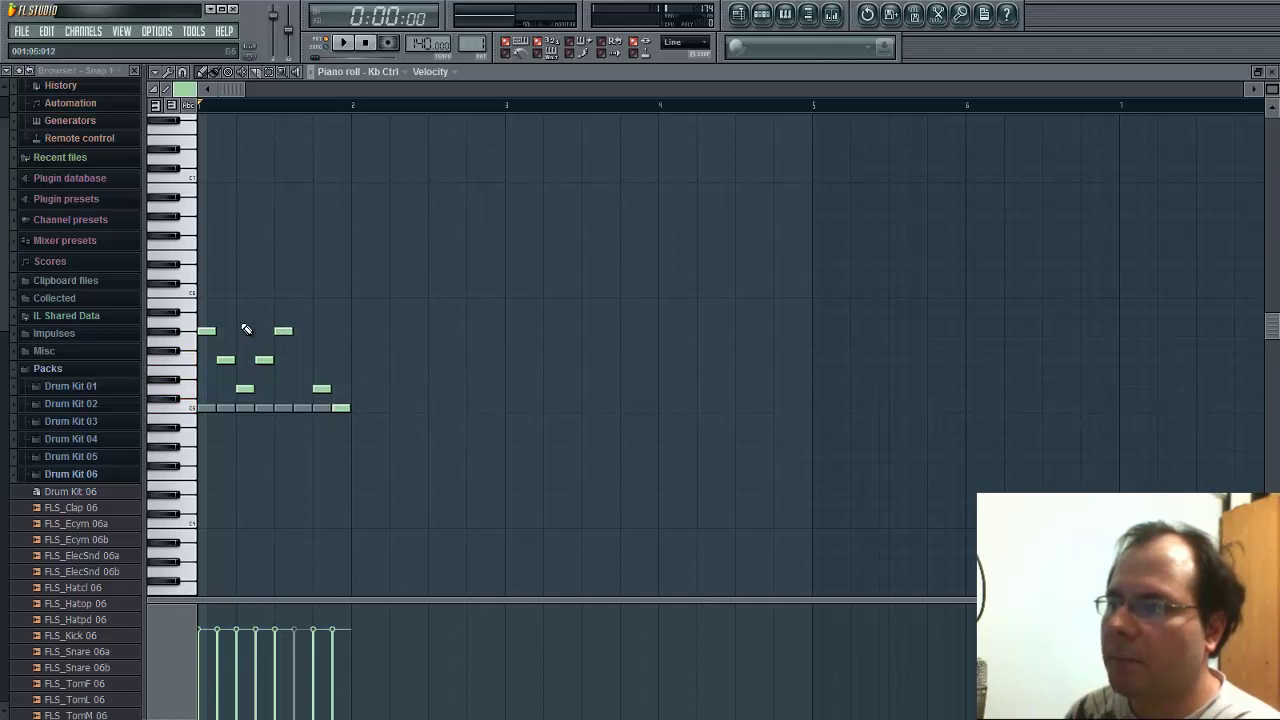
# Compare the 3x Osc and Kb Ctrl piano rolls and audition the pattern with the controller notes.
pyautogui.click(372, 72)
pyautogui.click(390, 118)
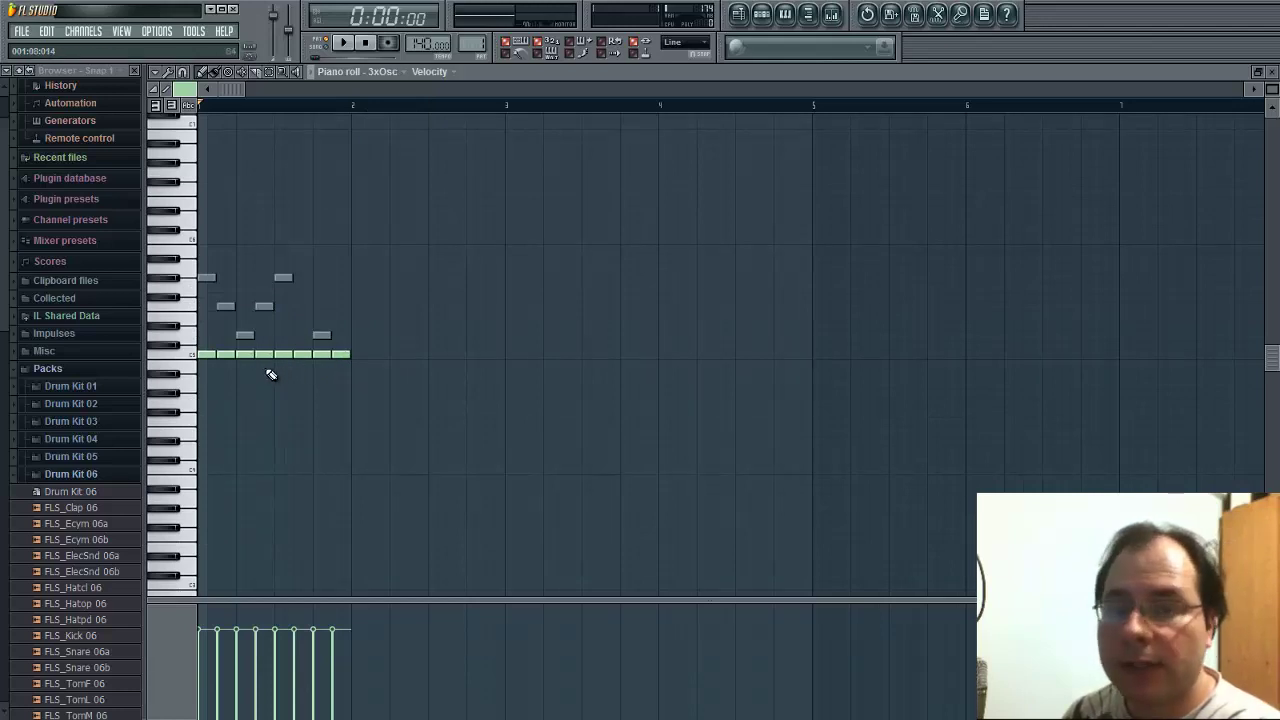
pyautogui.click(381, 73)
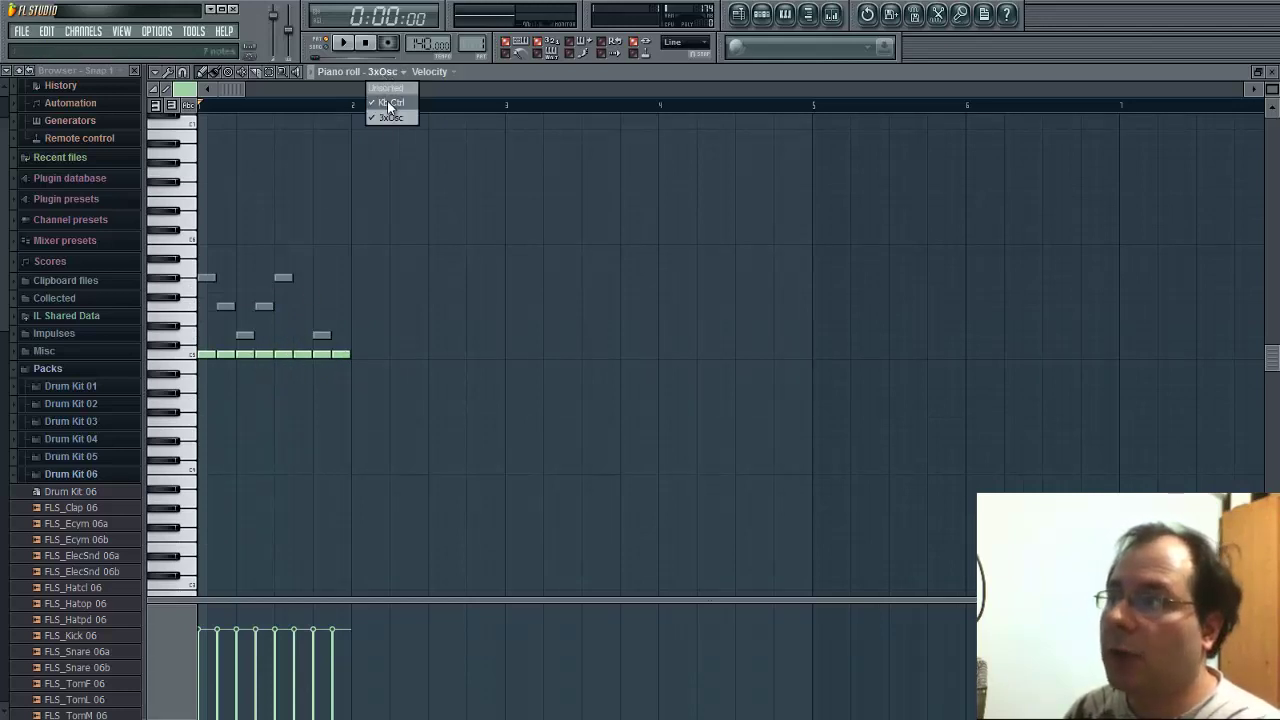
pyautogui.click(392, 100)
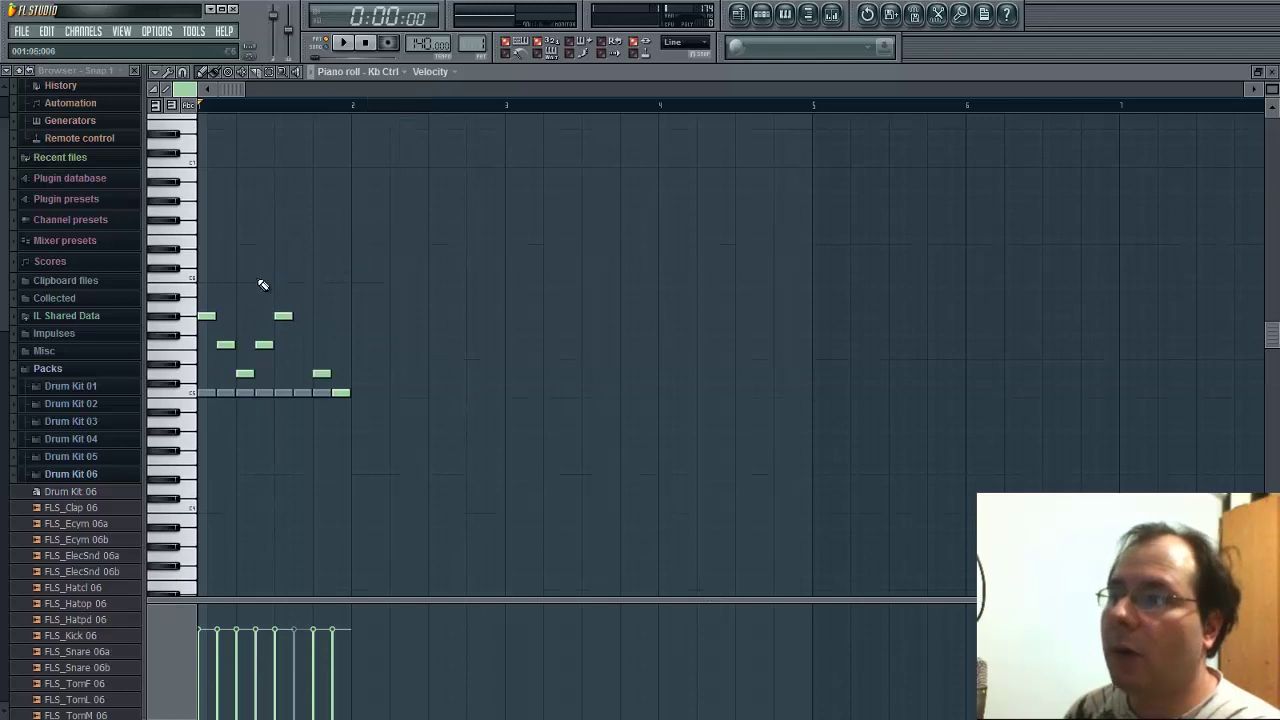
pyautogui.click(346, 45)
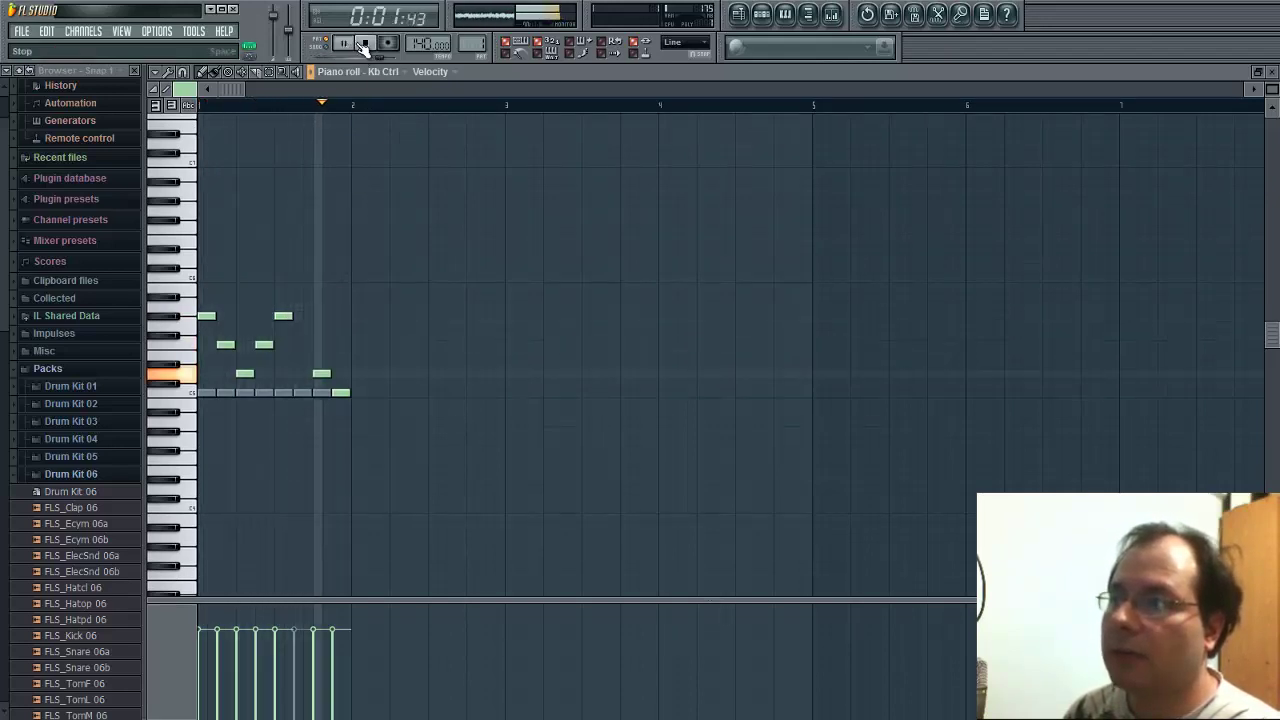
pyautogui.click(363, 45)
# Set the snap to 1/2 step, shorten all eight 3x Osc notes to one and a half steps, and audition the pattern.
pyautogui.click(377, 71)
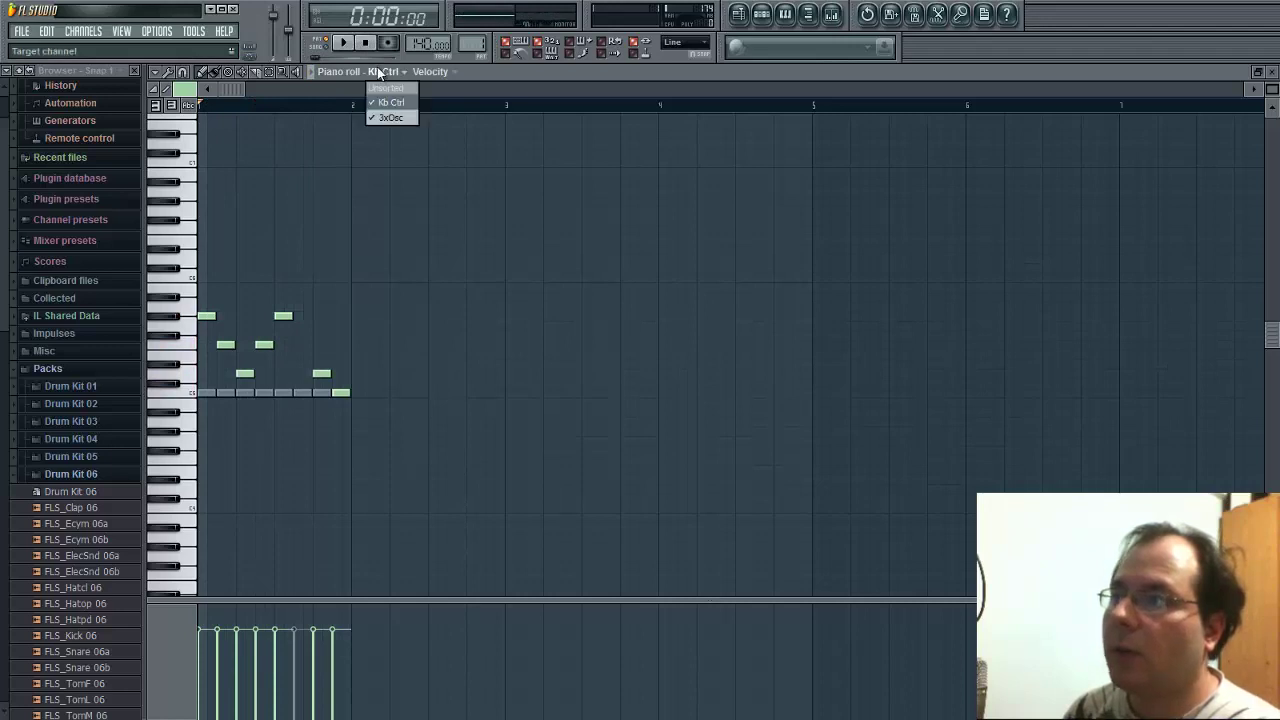
pyautogui.click(391, 117)
pyautogui.moveTo(374, 428); pyautogui.dragTo(204, 314)
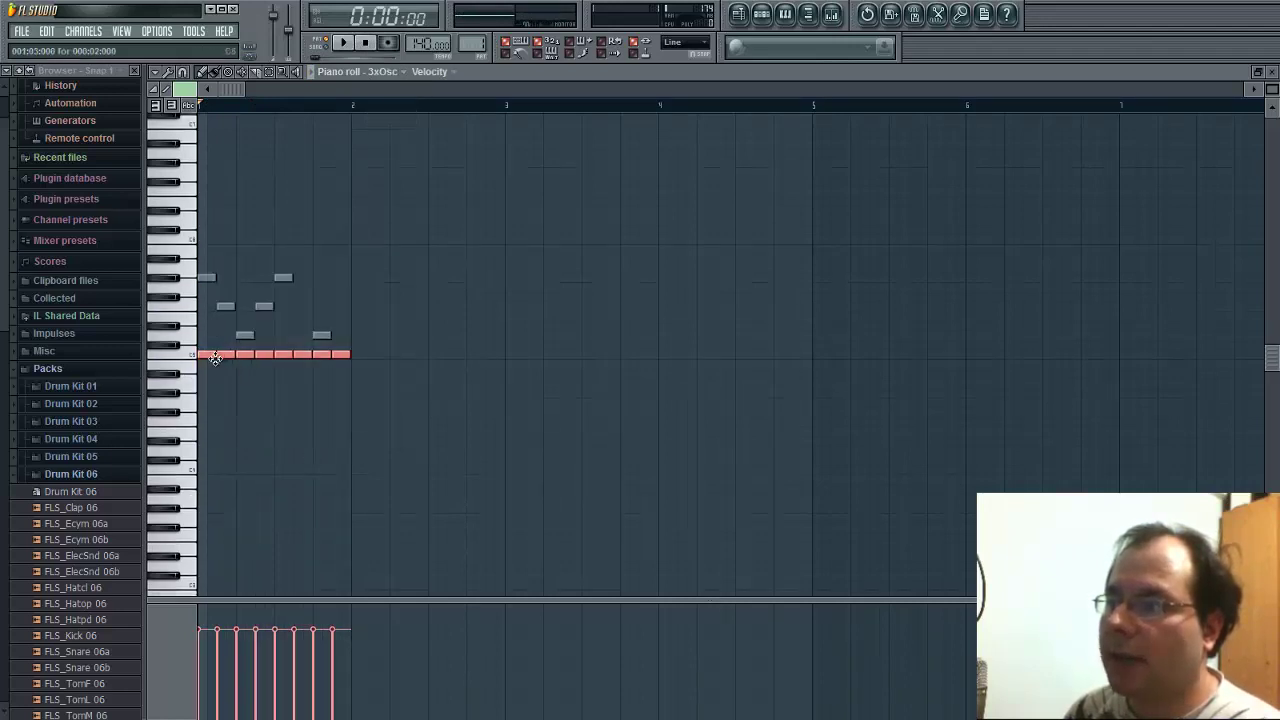
pyautogui.click(183, 73)
pyautogui.click(205, 205)
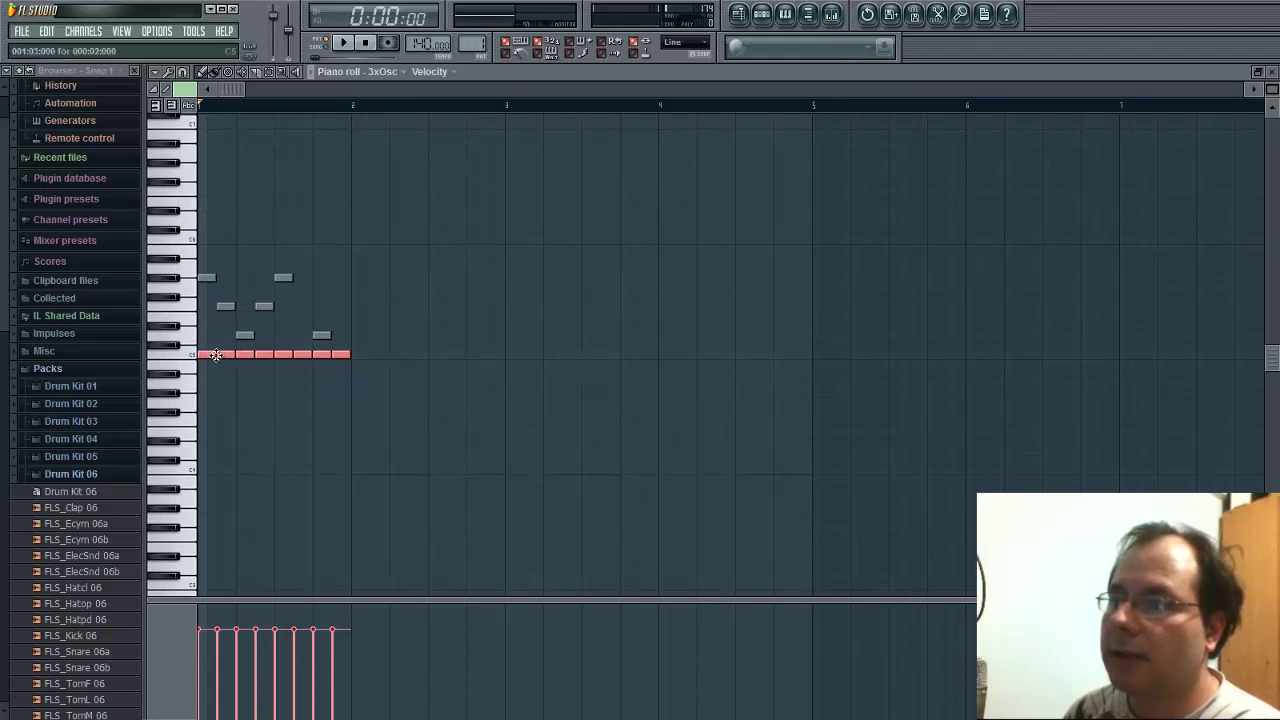
pyautogui.moveTo(342, 353); pyautogui.dragTo(337, 353)
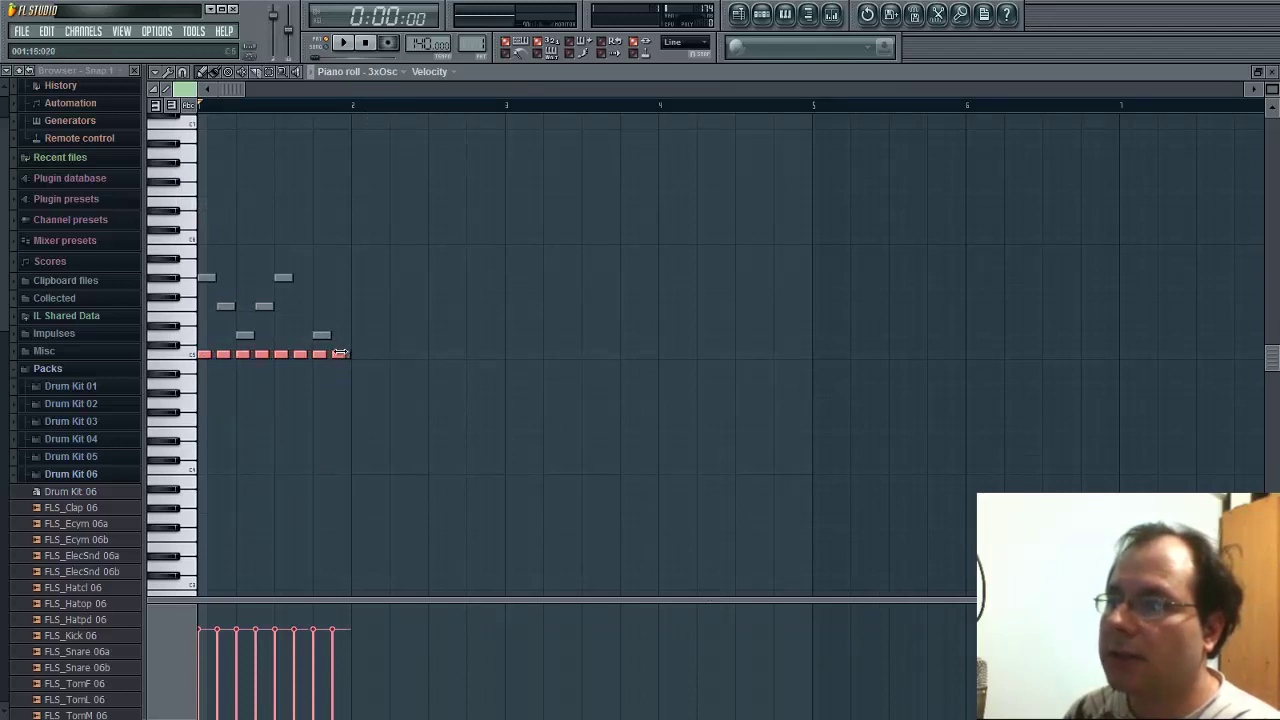
pyautogui.click(343, 44)
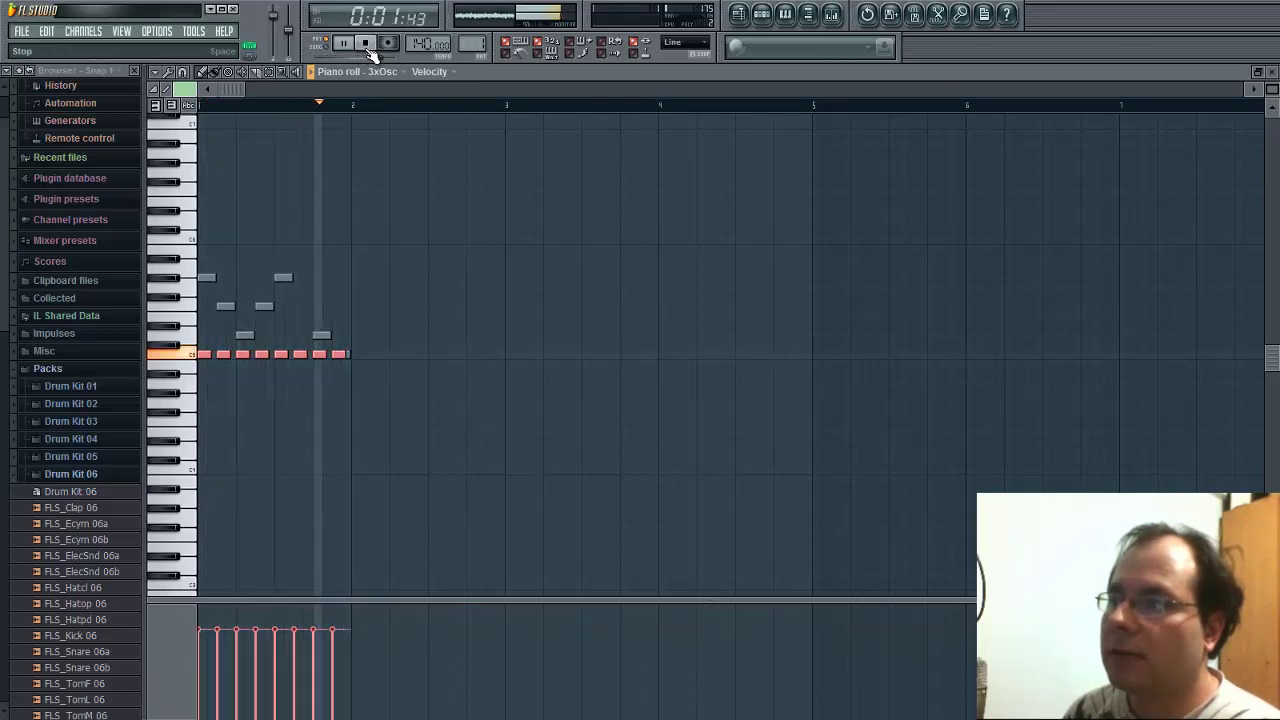
pyautogui.click(366, 44)
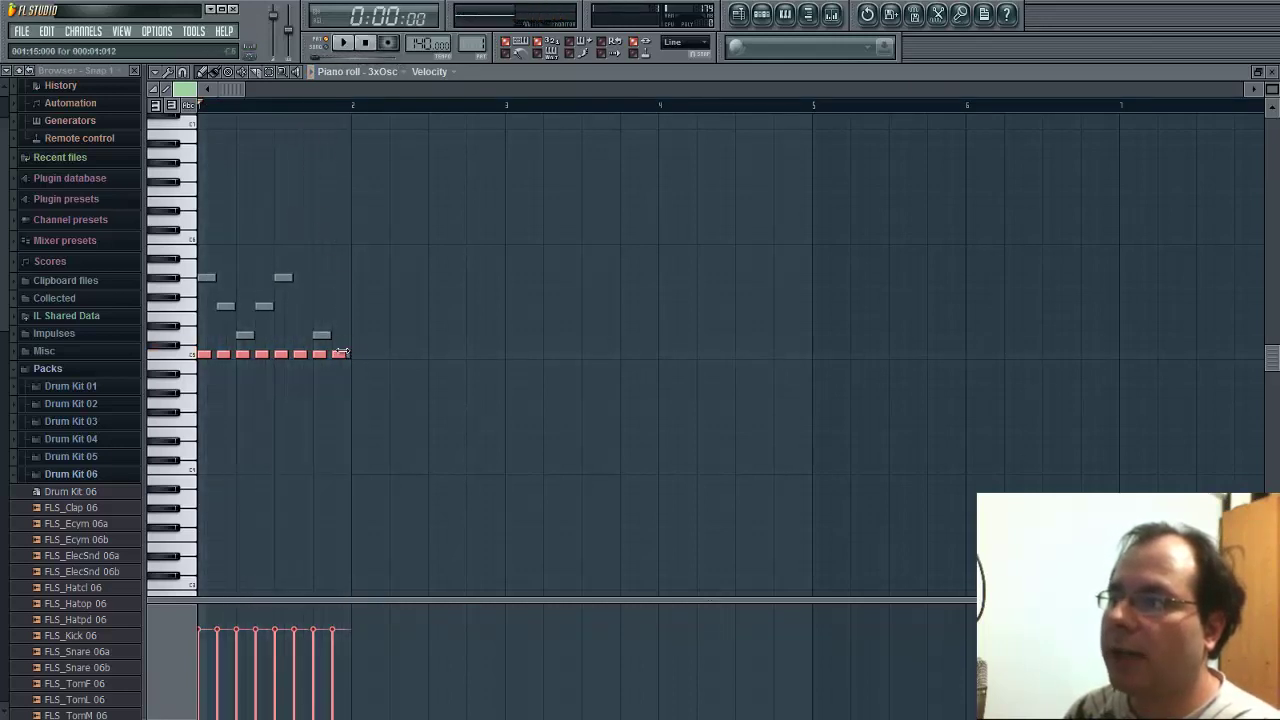
# Replace the 3x Osc notes with a one-bar C5 rhythm of two two-step, four one-step and two four-step notes.
pyautogui.moveTo(347, 354); pyautogui.dragTo(210, 356)
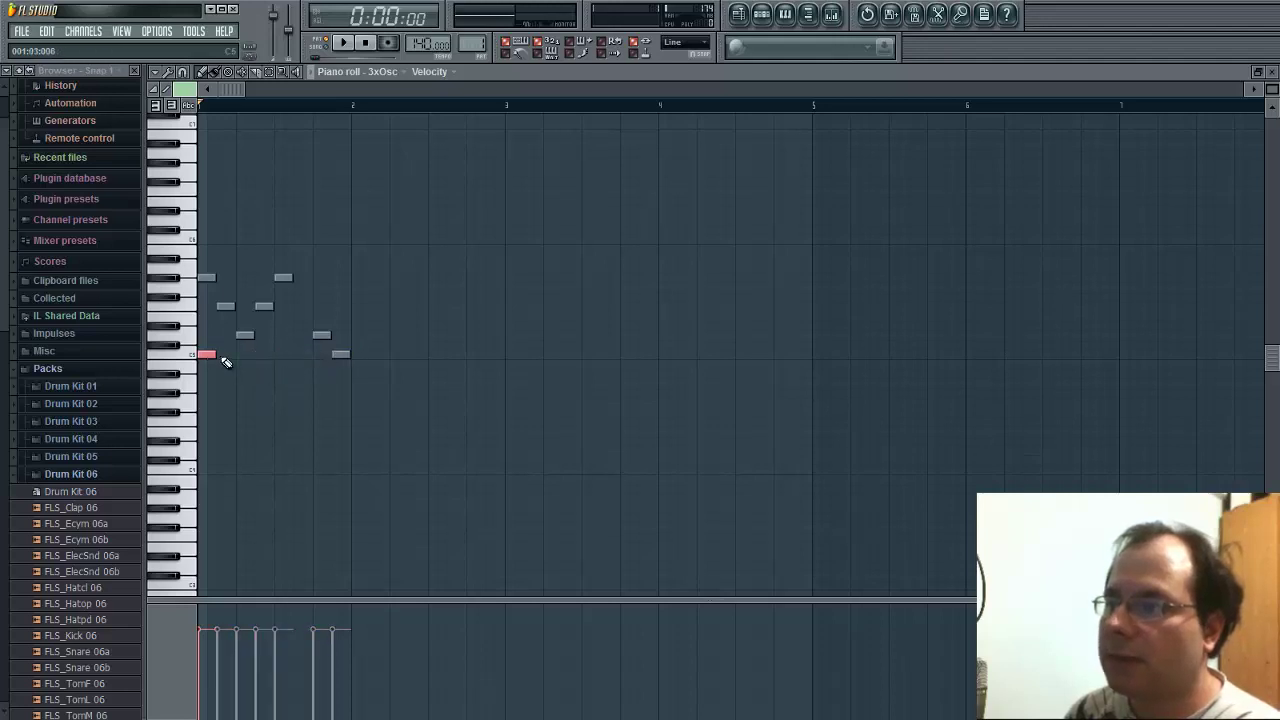
pyautogui.click(225, 356)
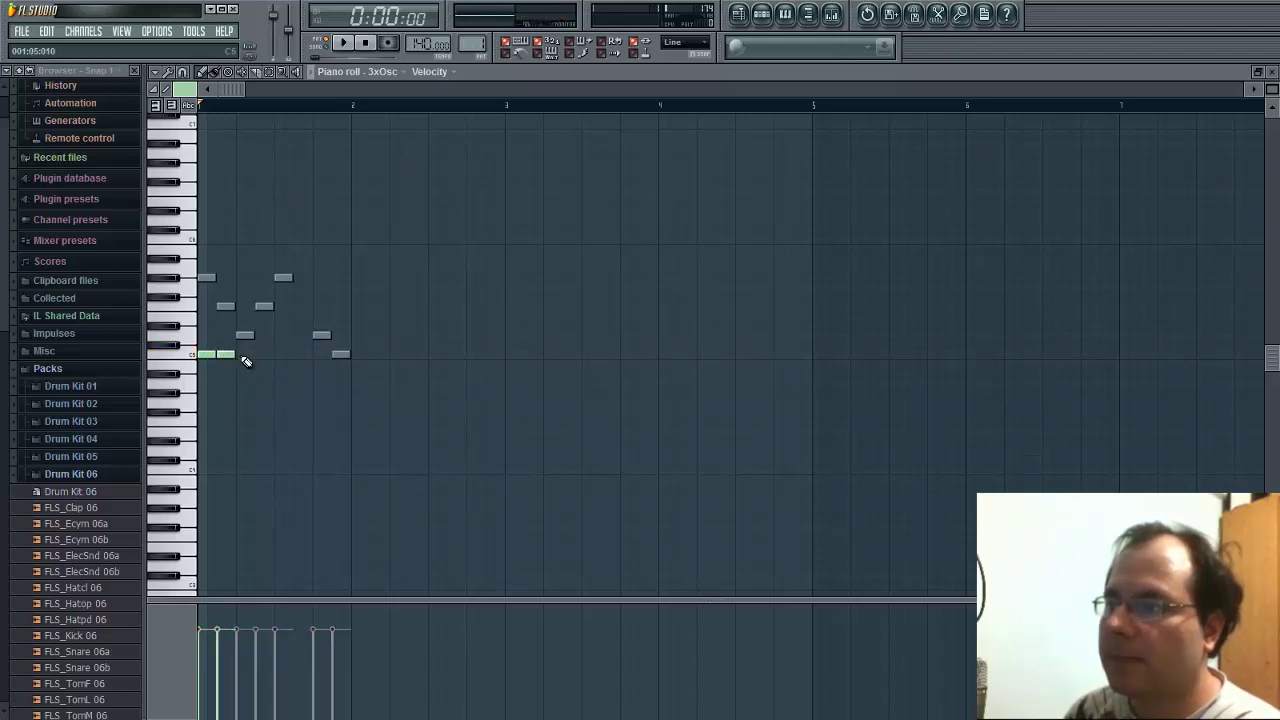
pyautogui.click(246, 355)
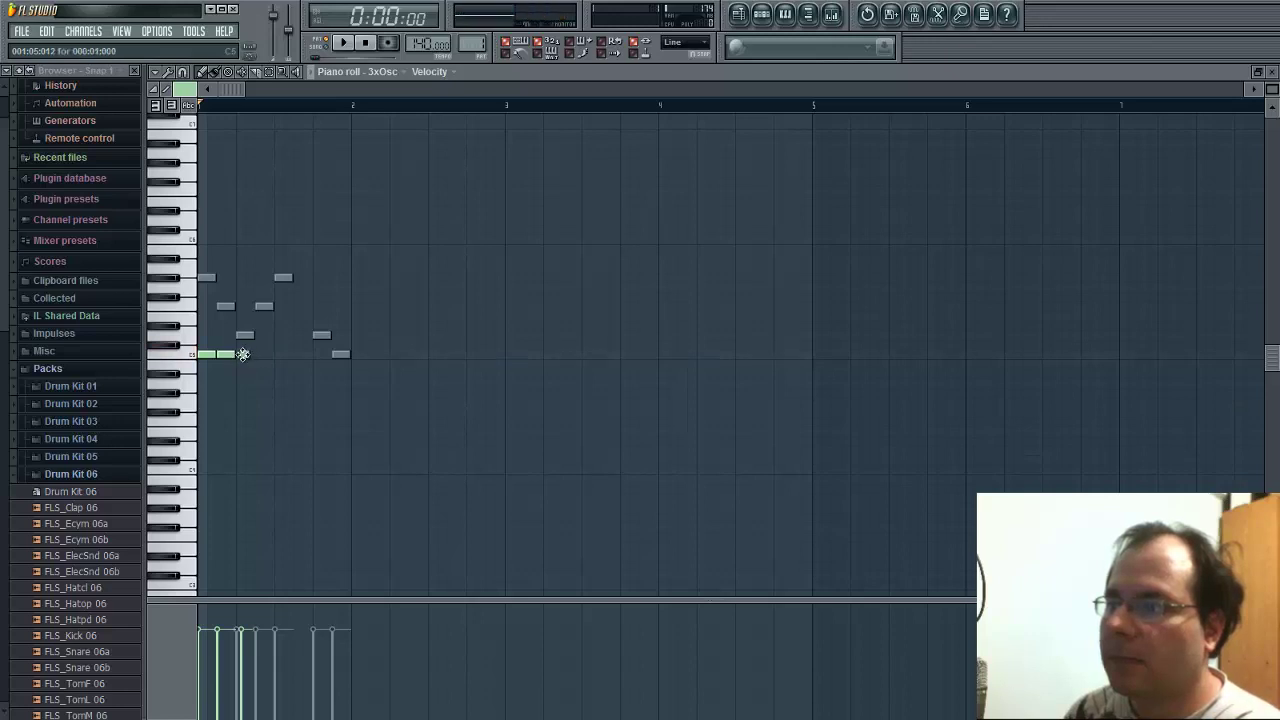
pyautogui.moveTo(243, 355); pyautogui.dragTo(238, 355)
pyautogui.click(253, 355)
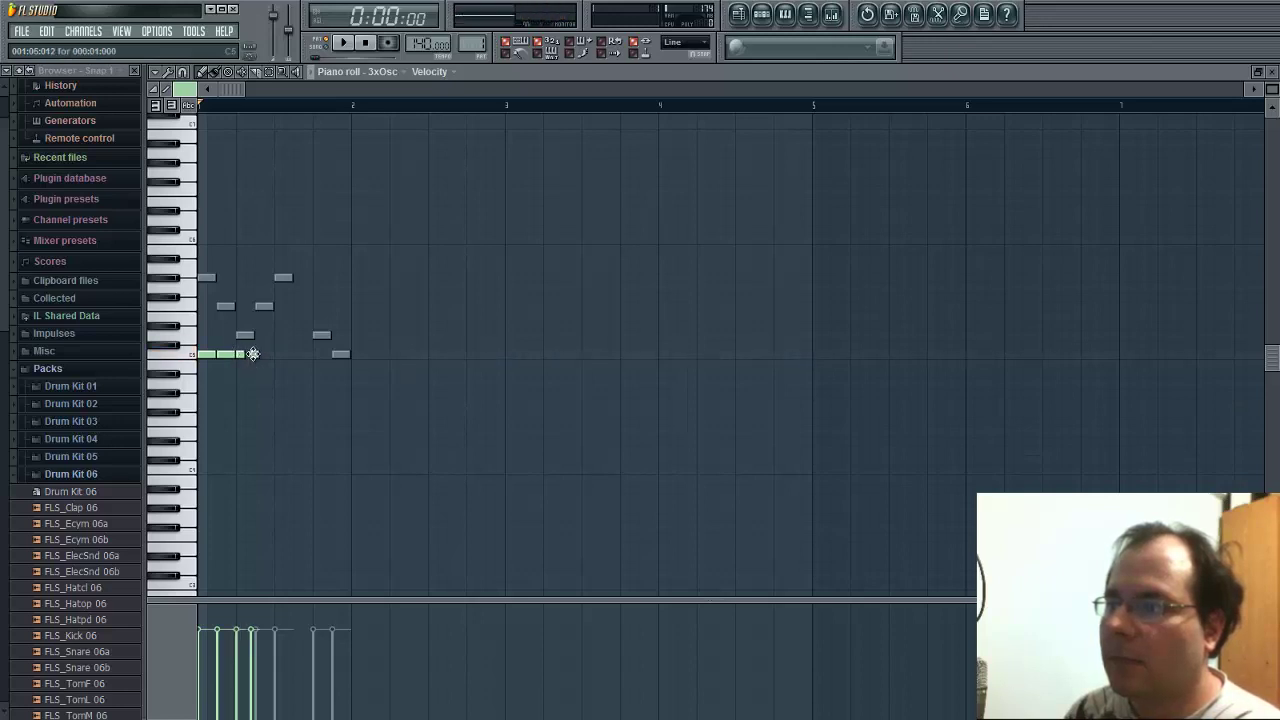
pyautogui.click(259, 355)
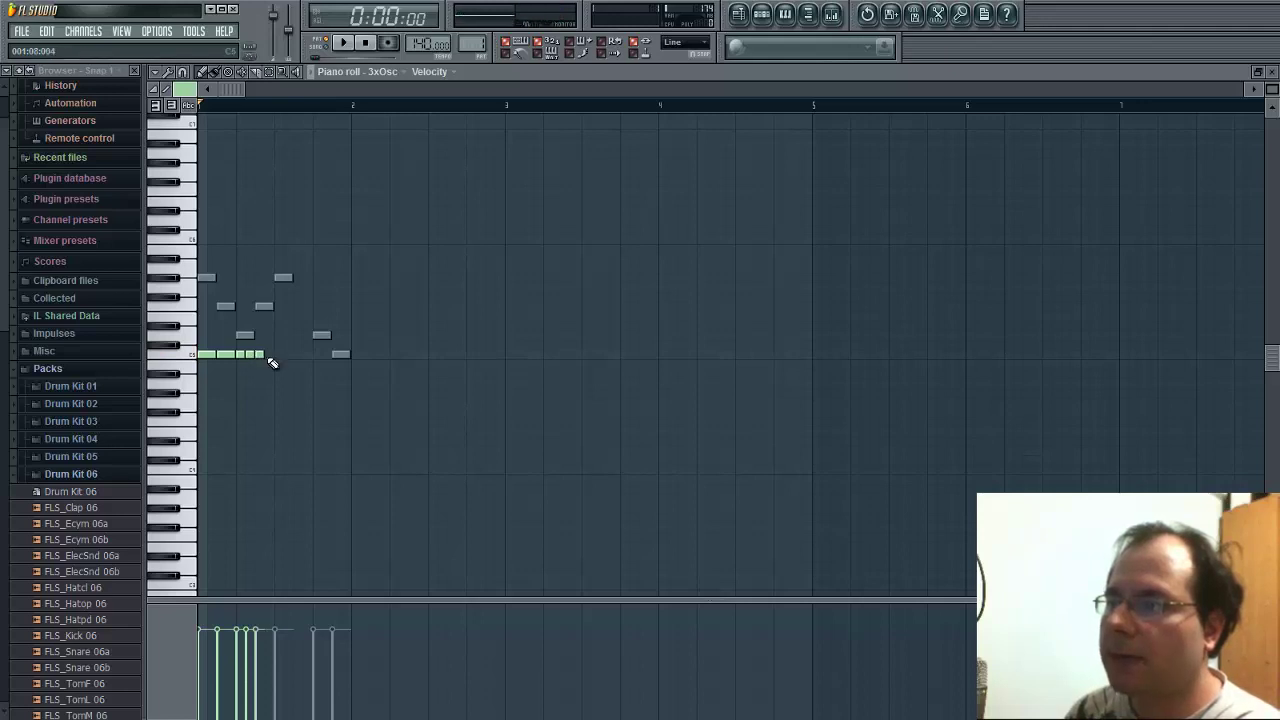
pyautogui.click(267, 355)
pyautogui.click(277, 355)
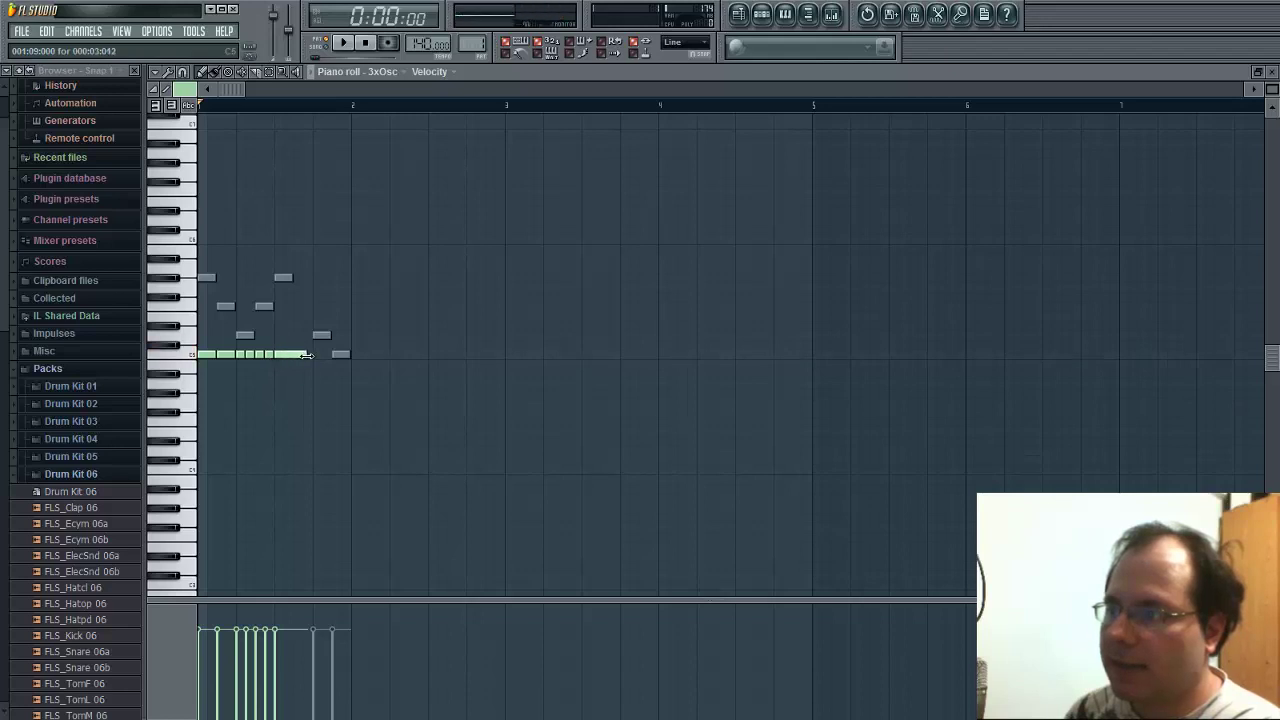
pyautogui.click(314, 355)
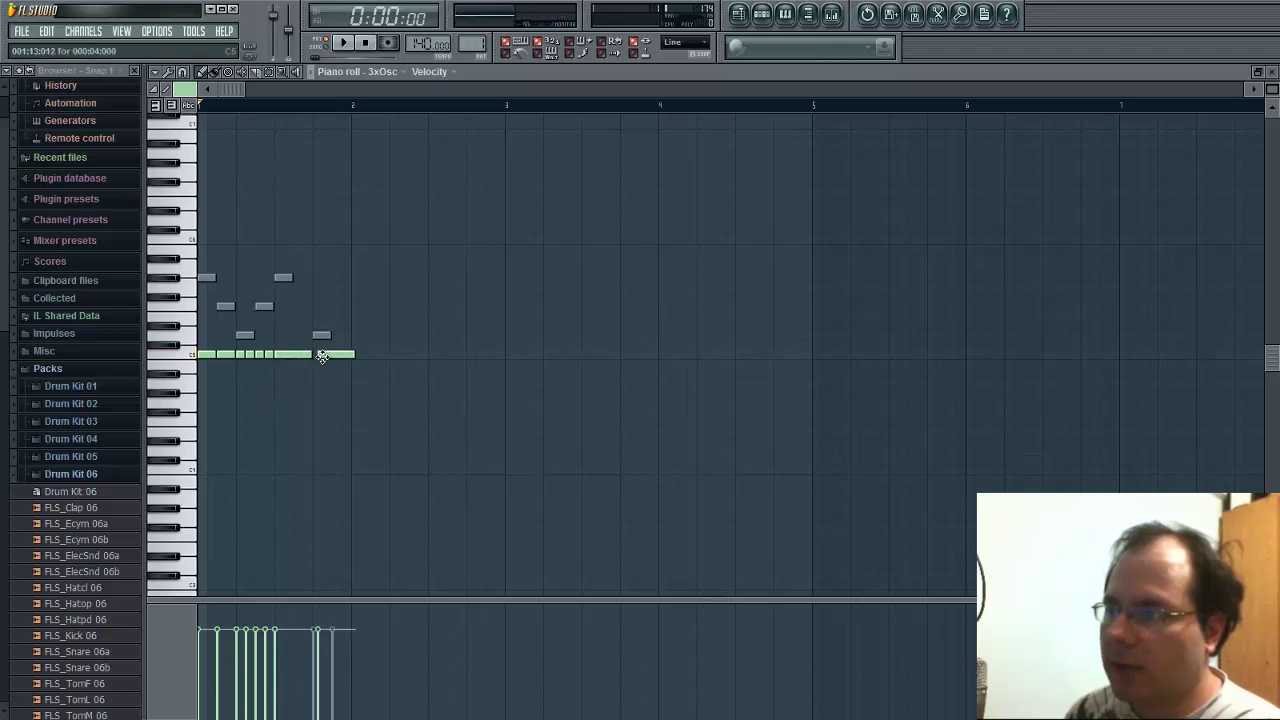
# Return to the Kb Ctrl piano roll and show the Ghost channels option among the helpers.
pyautogui.click(382, 72)
pyautogui.click(390, 113)
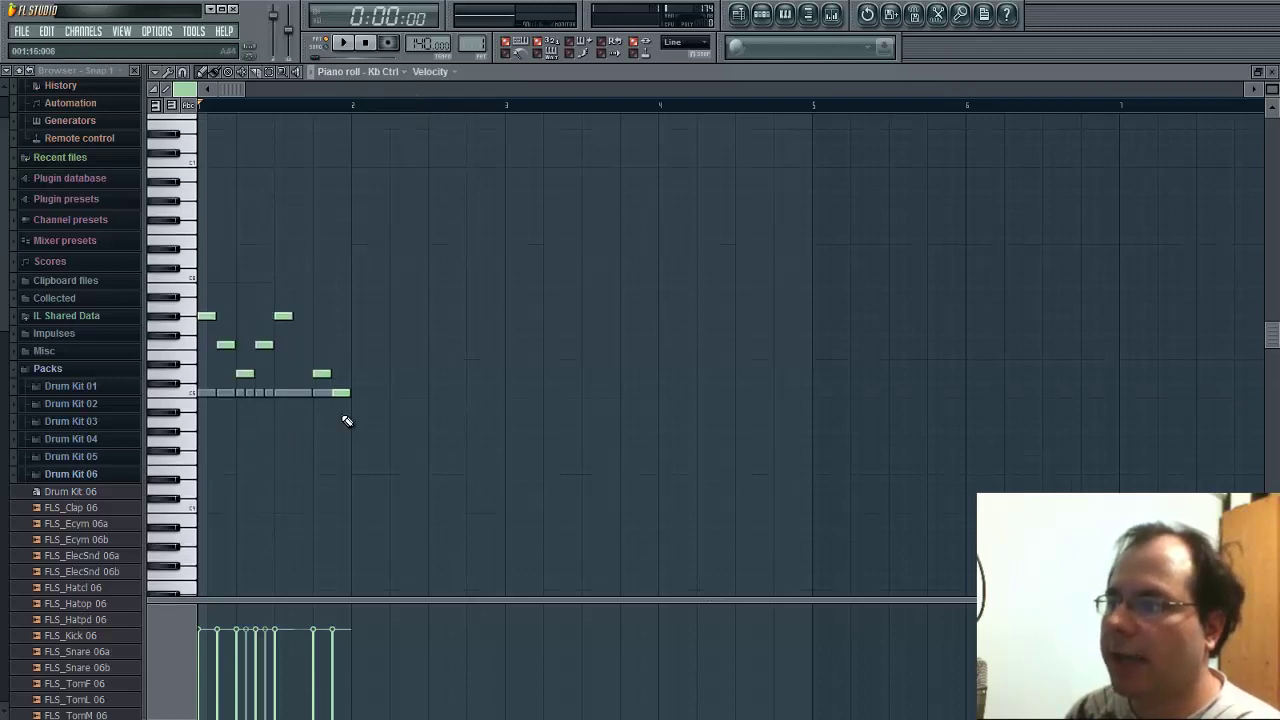
pyautogui.click(155, 72)
pyautogui.moveTo(196, 148)
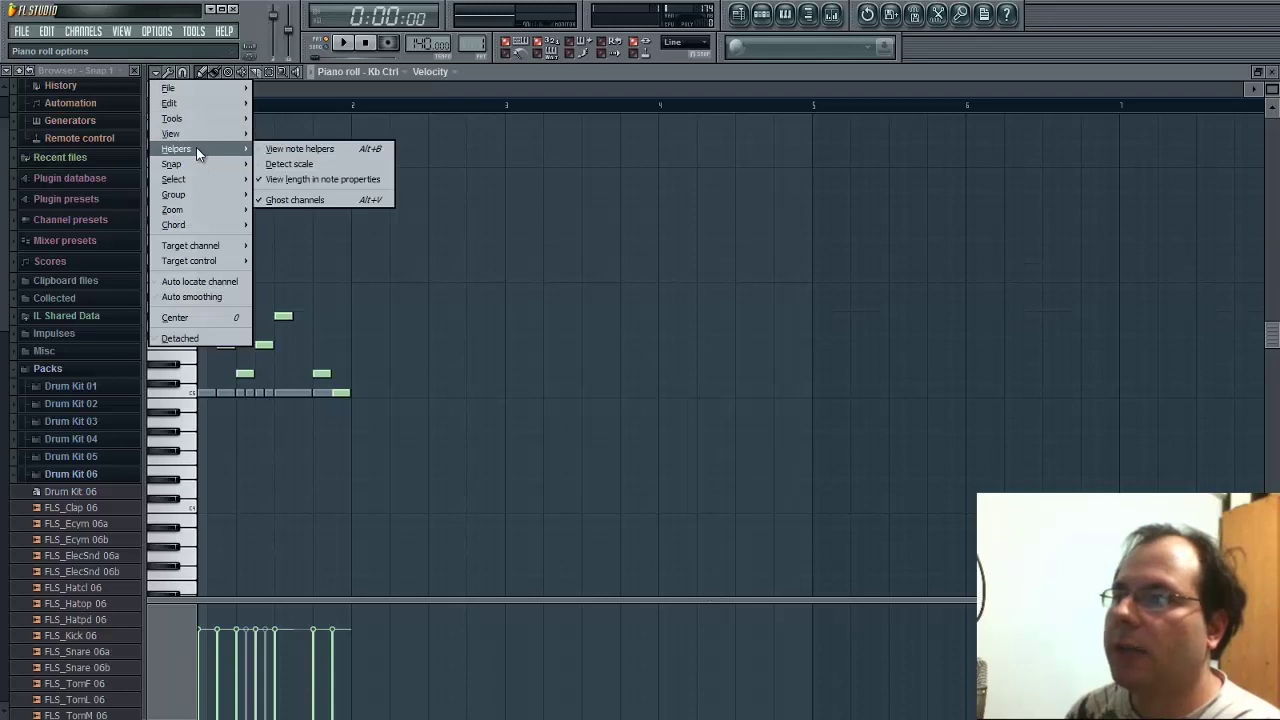
pyautogui.click(369, 314)
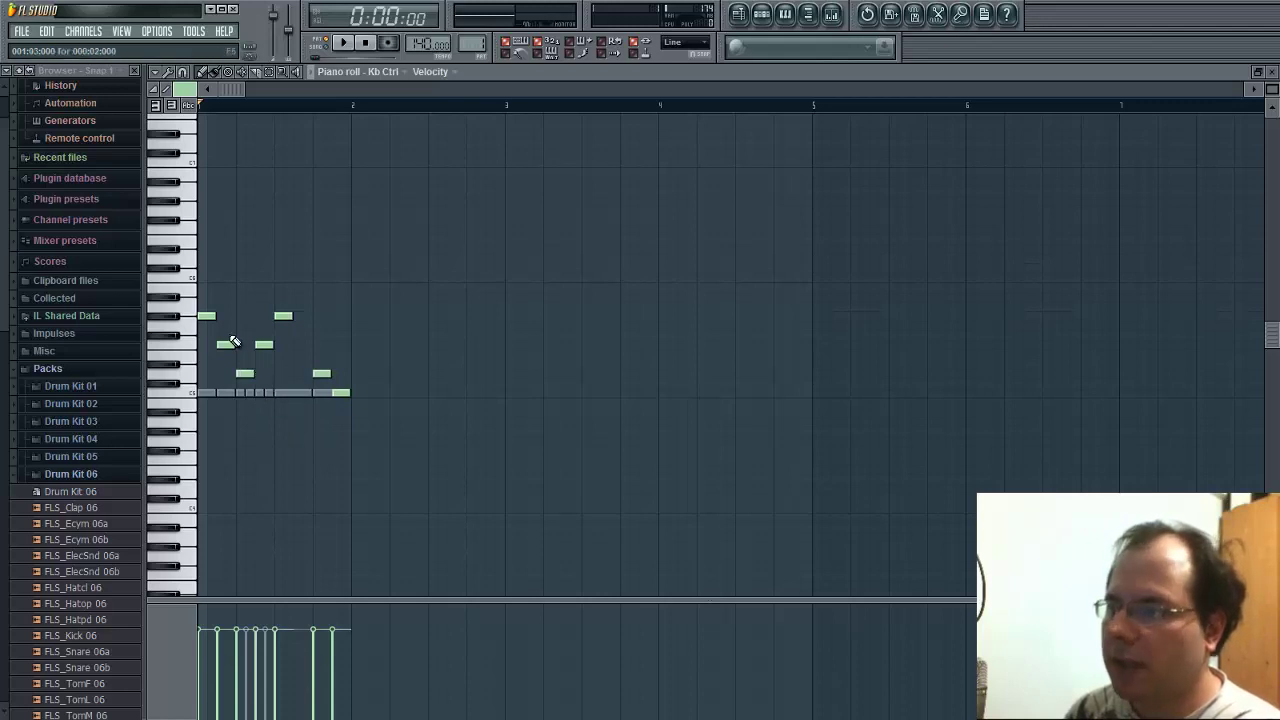
# Lower the second Kb Ctrl note to C5 and the third to G4, shortening the third to one step.
pyautogui.moveTo(224, 344); pyautogui.dragTo(244, 441)
pyautogui.click(182, 71)
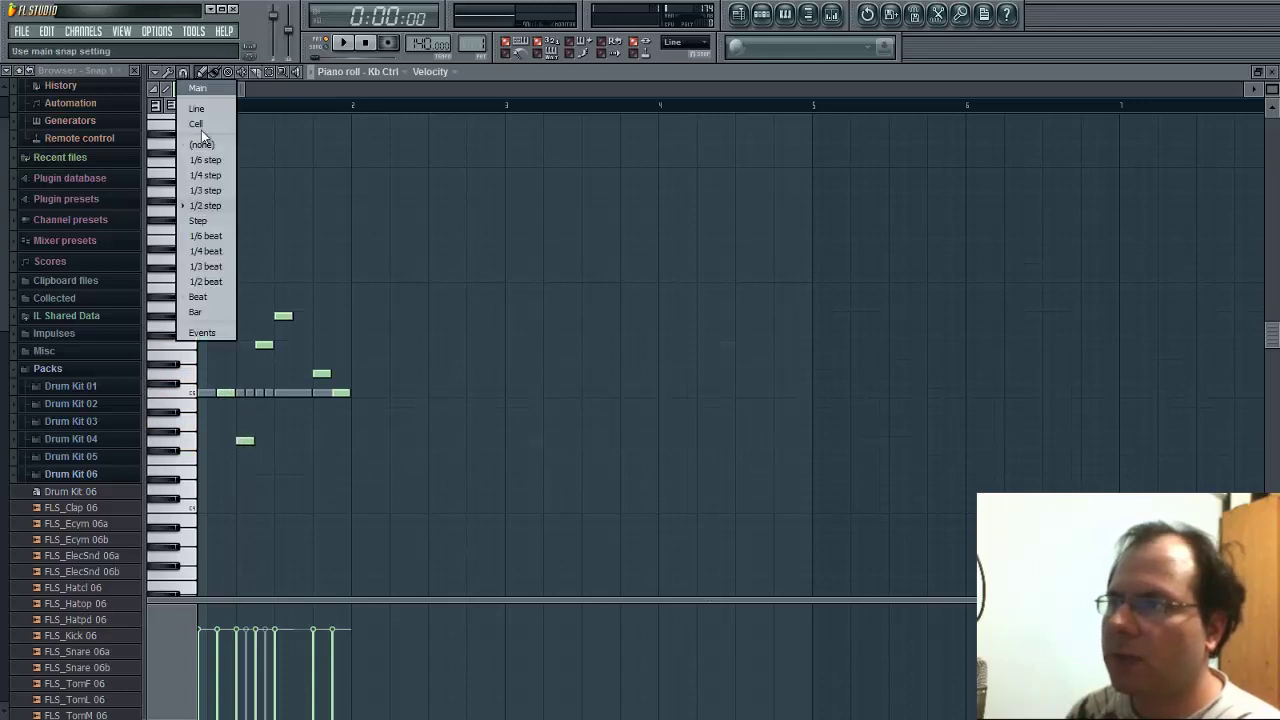
pyautogui.click(213, 208)
pyautogui.moveTo(256, 440); pyautogui.dragTo(244, 440)
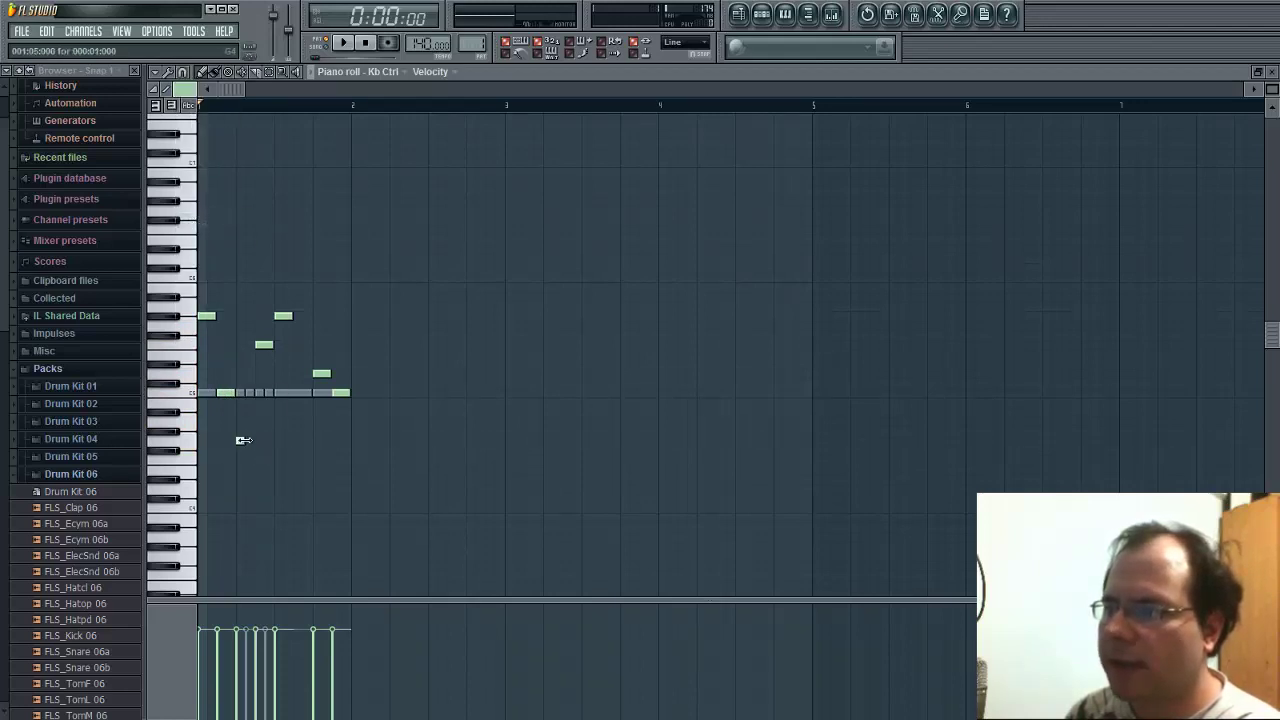
# Add one-step Kb Ctrl notes E4, D4 and E4, followed by four-step G4 and A#4 notes, matching the 3x Osc rhythm.
pyautogui.click(249, 469)
pyautogui.click(259, 488)
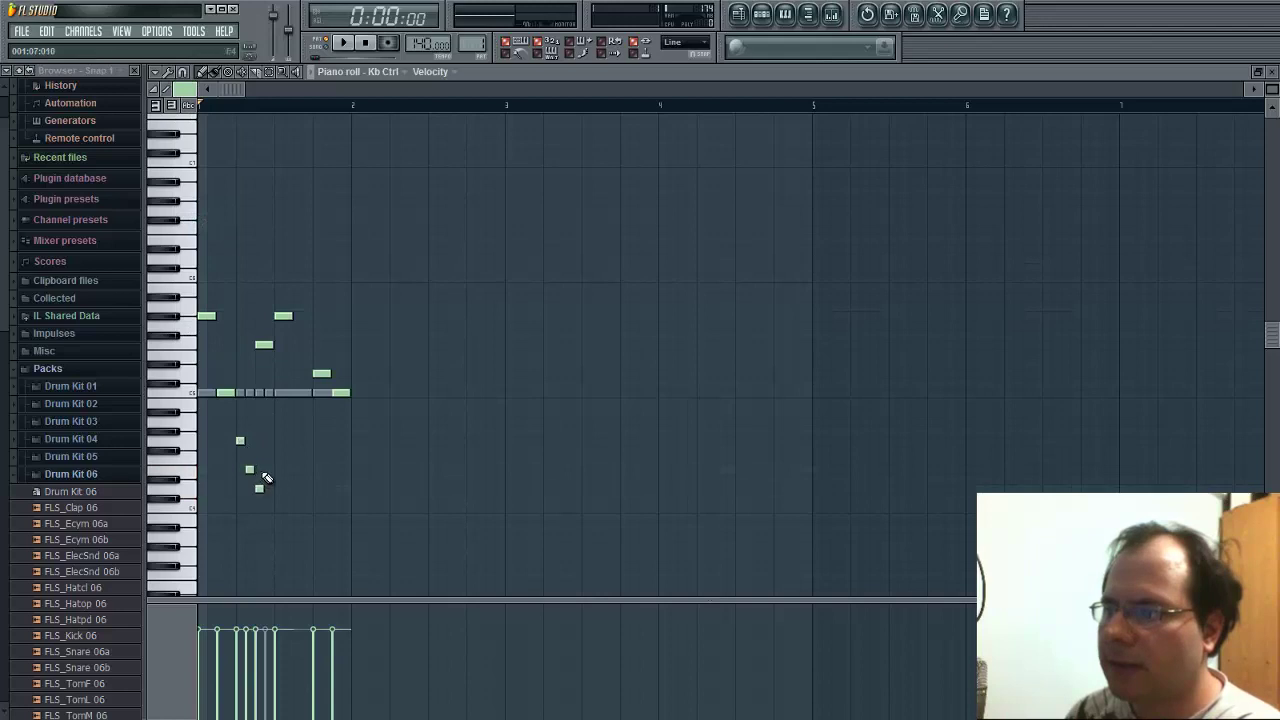
pyautogui.click(268, 469)
pyautogui.click(278, 440)
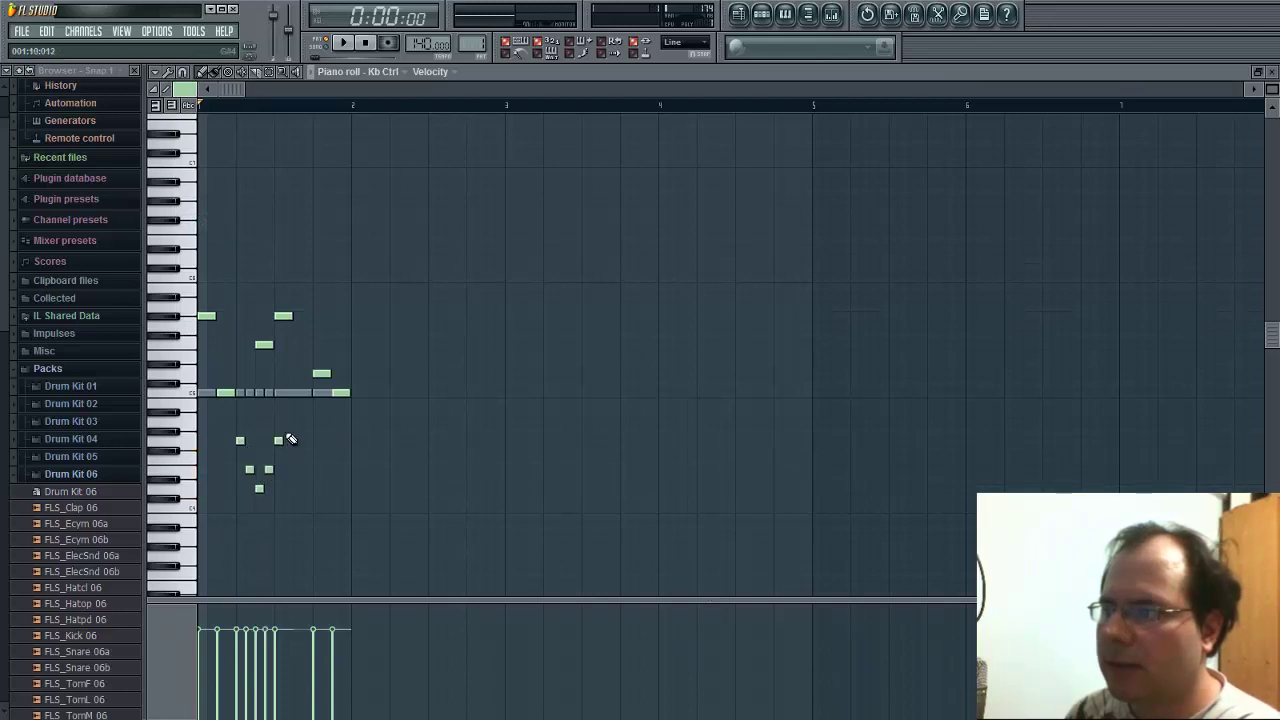
pyautogui.moveTo(305, 440); pyautogui.dragTo(312, 438)
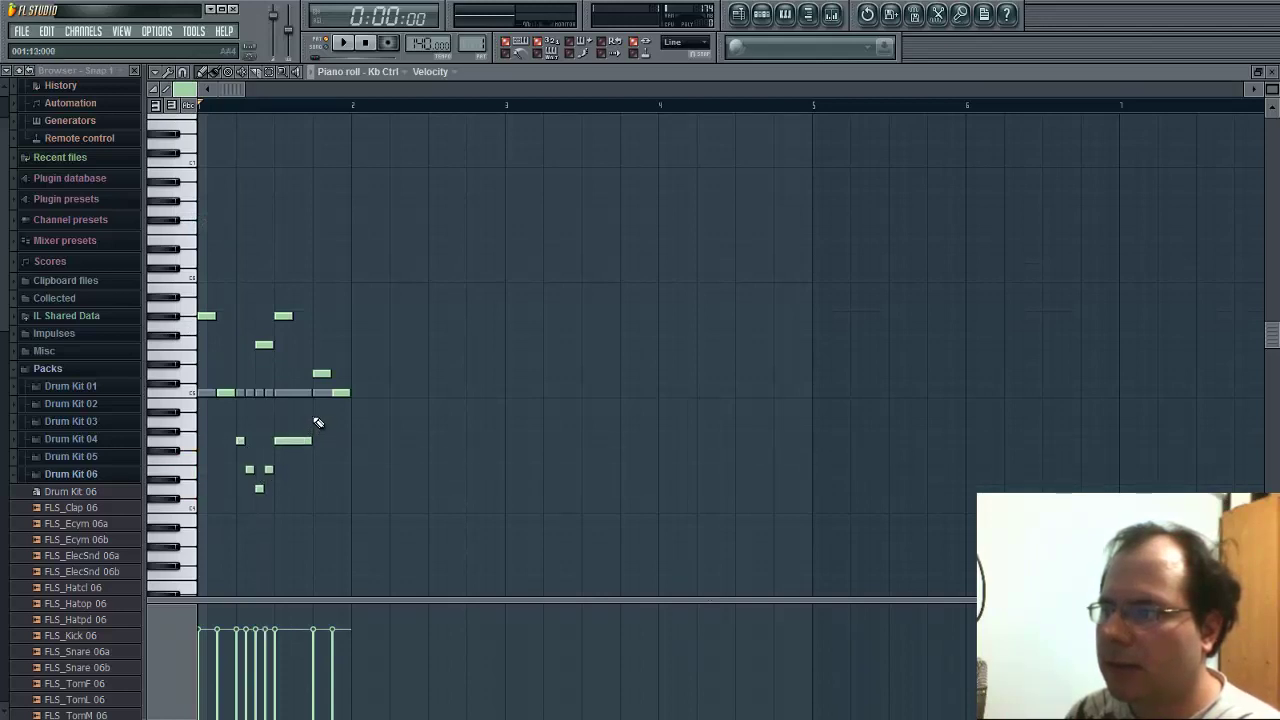
pyautogui.click(318, 412)
# Delete the leftover C5, D5, G#5 and F5 notes from the second half of the Kb Ctrl bar and audition the pattern.
pyautogui.rightClick(340, 392)
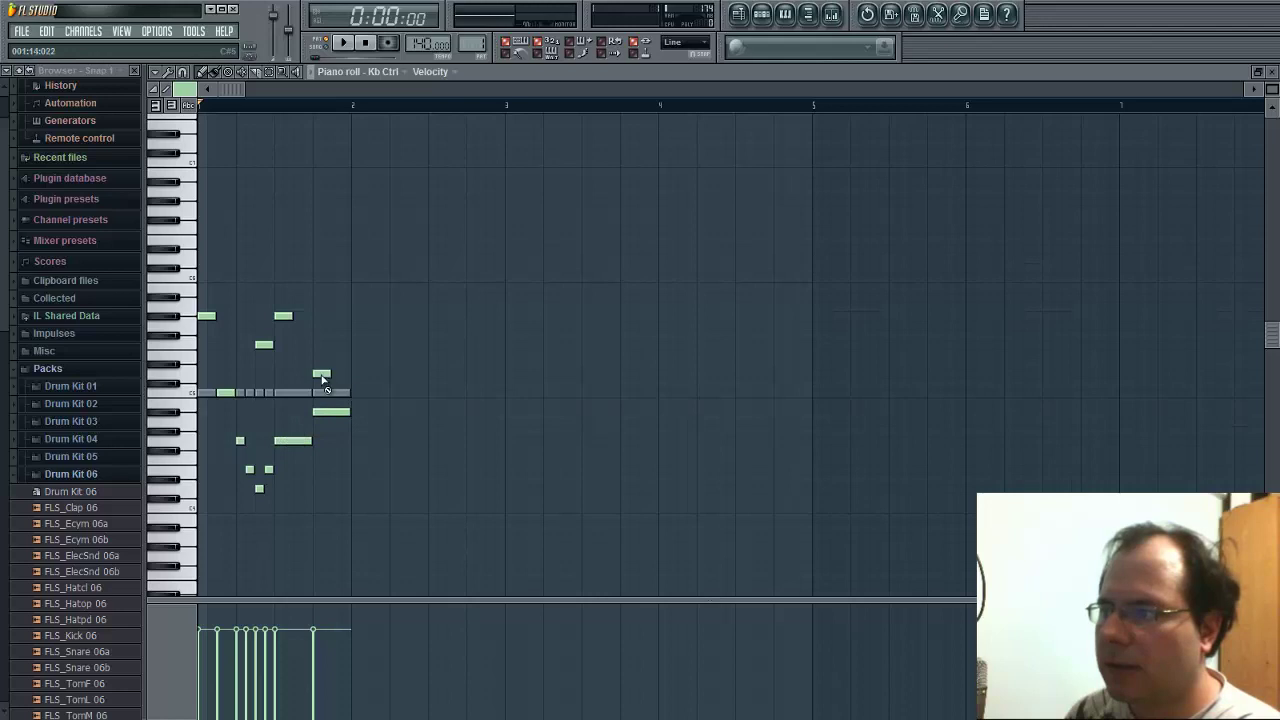
pyautogui.rightClick(283, 316)
pyautogui.rightClick(264, 344)
pyautogui.press('space')
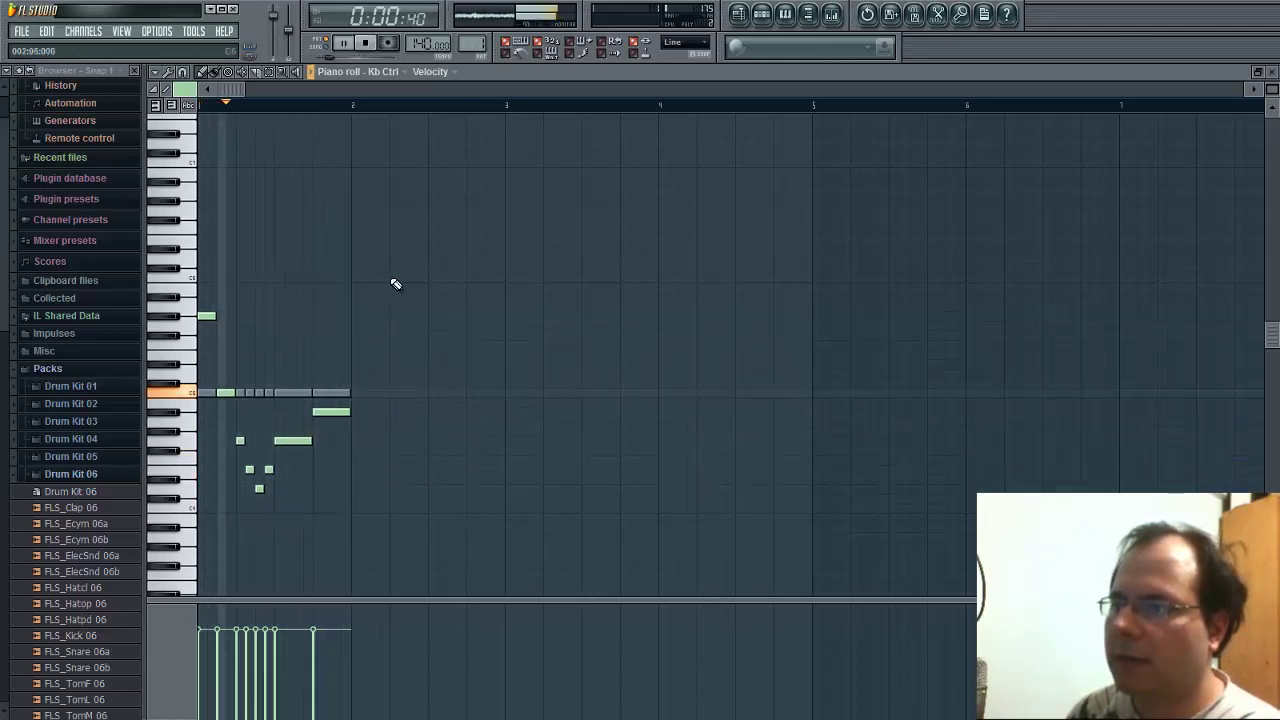
pyautogui.press('space')
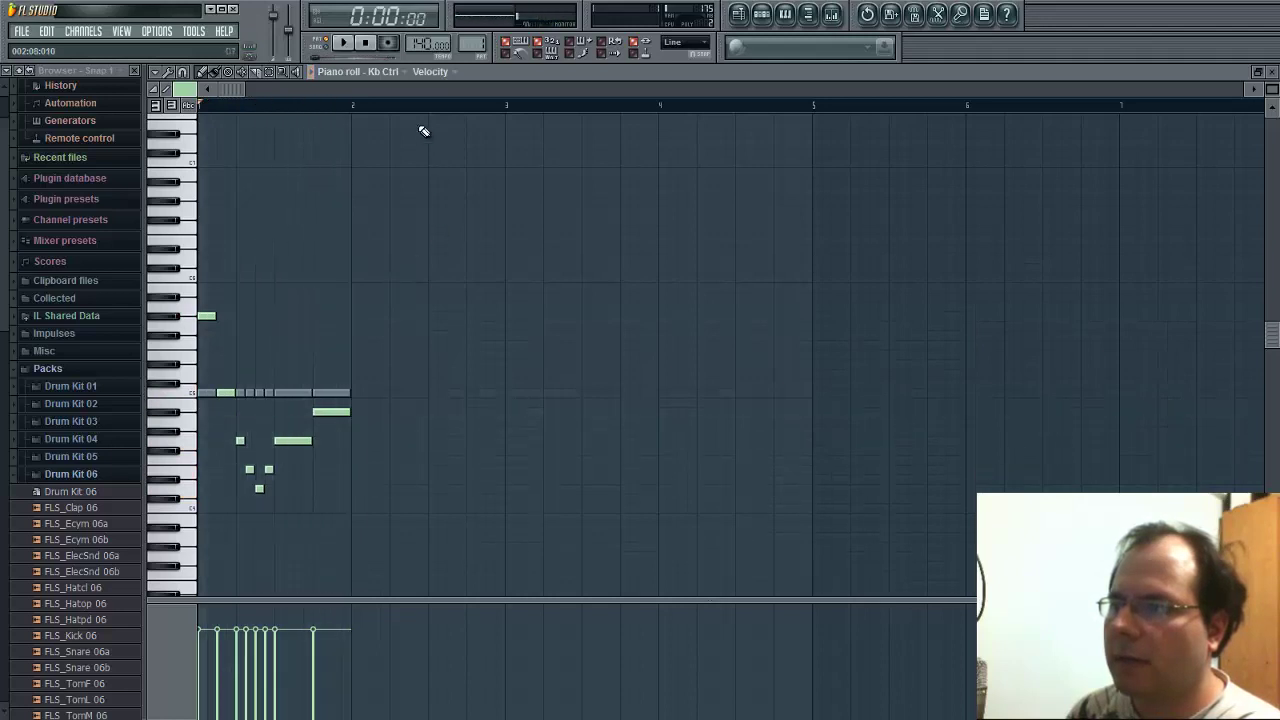
# Show the 3x Osc notes in the piano roll for comparison with the Kb Ctrl notes, and close the piano roll.
pyautogui.click(383, 74)
pyautogui.click(393, 118)
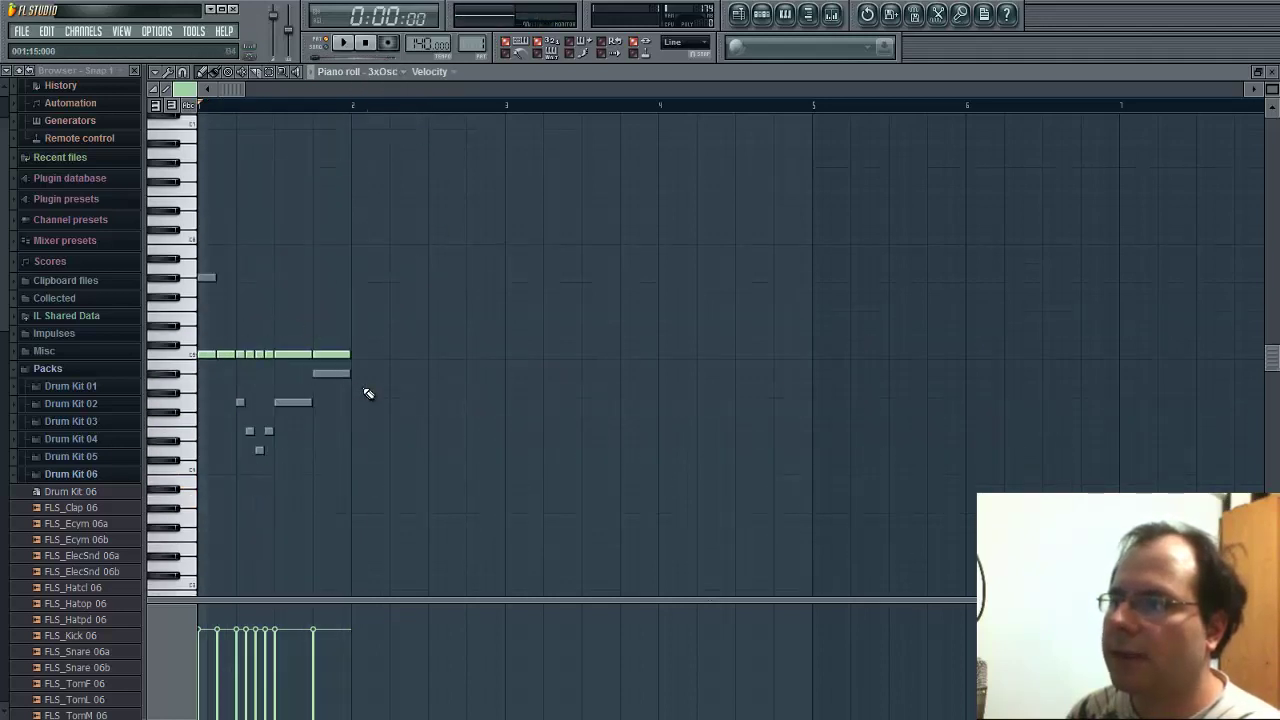
pyautogui.click(1273, 70)
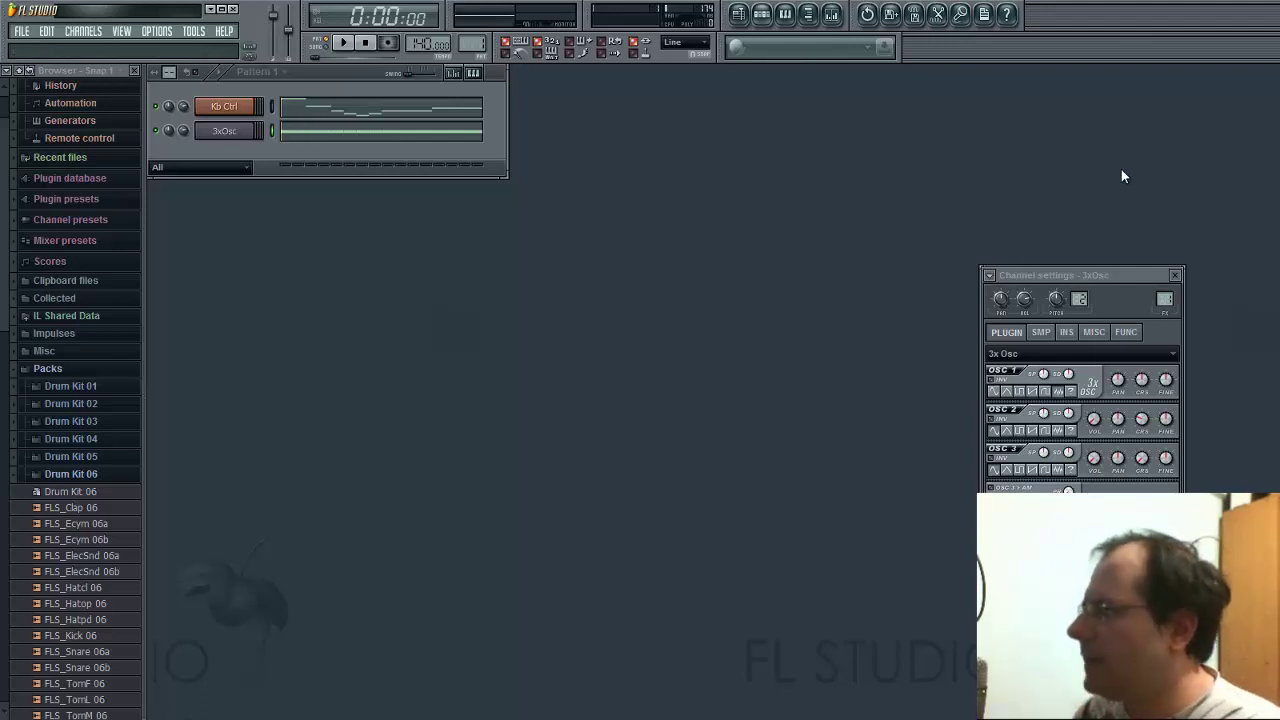
# Enable the volume envelope in the 3x Osc instrument settings and reduce its attack time to zero.
pyautogui.click(1065, 334)
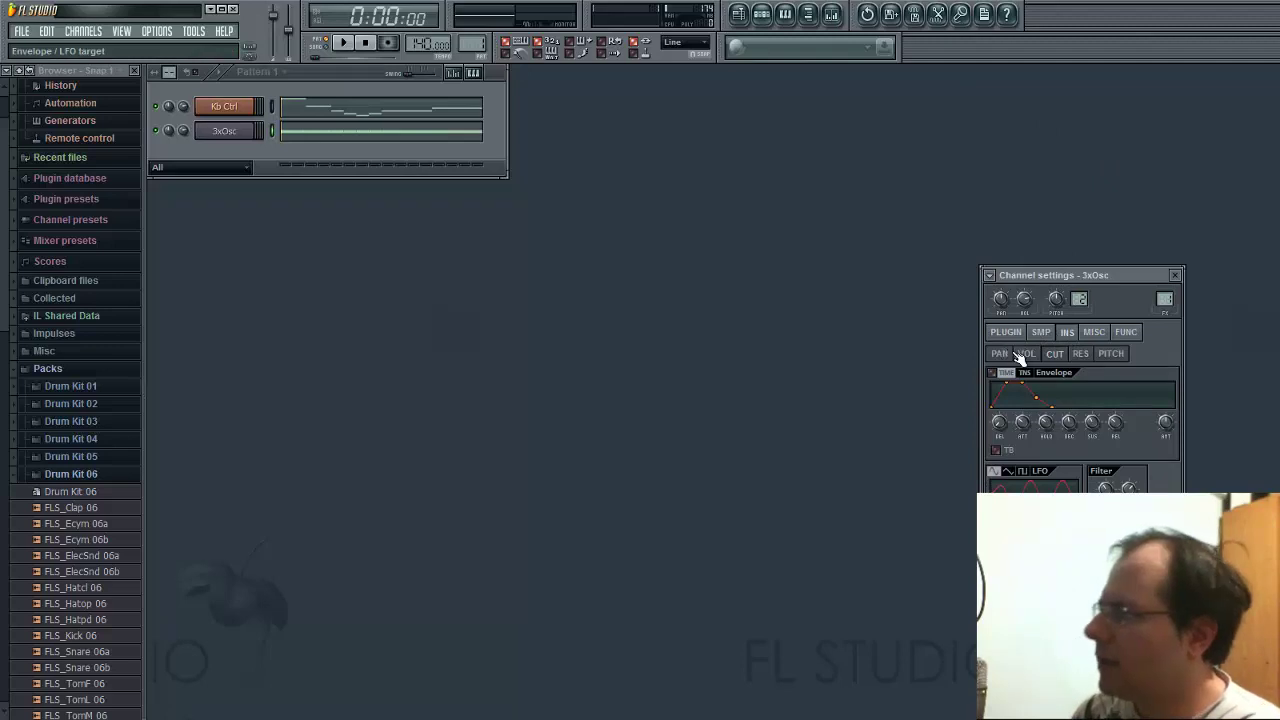
pyautogui.click(1028, 357)
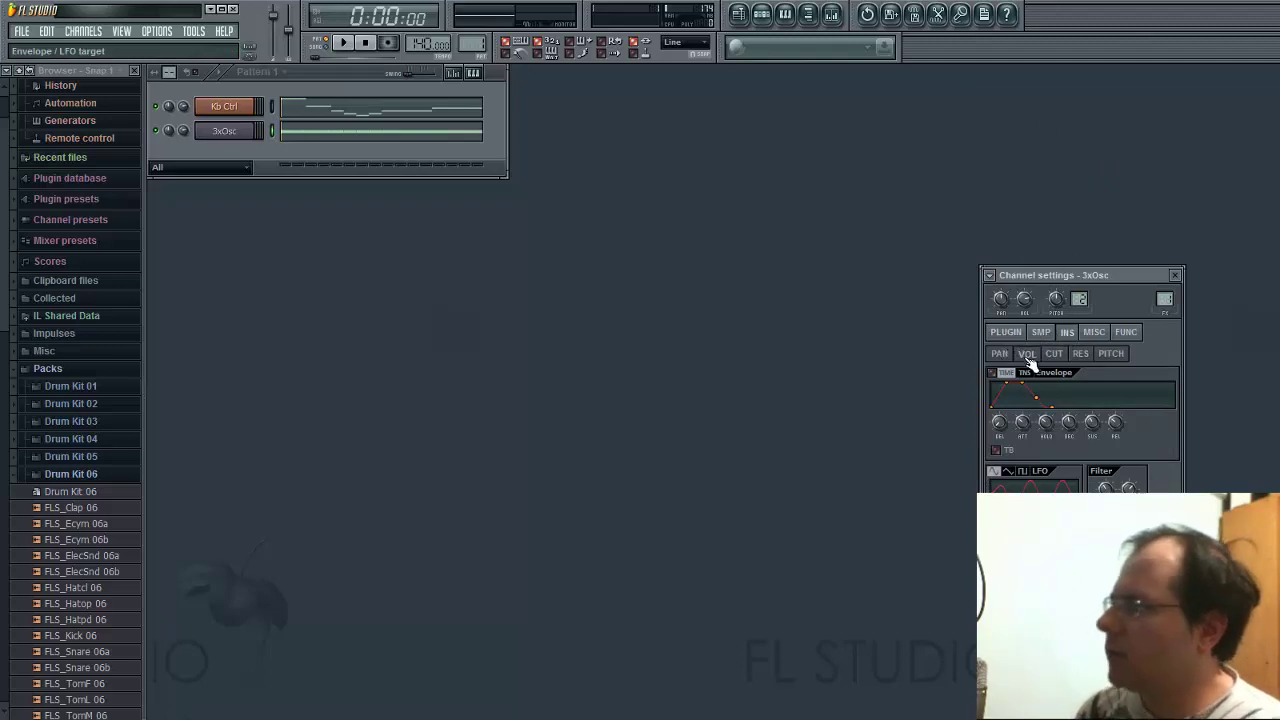
pyautogui.click(1080, 355)
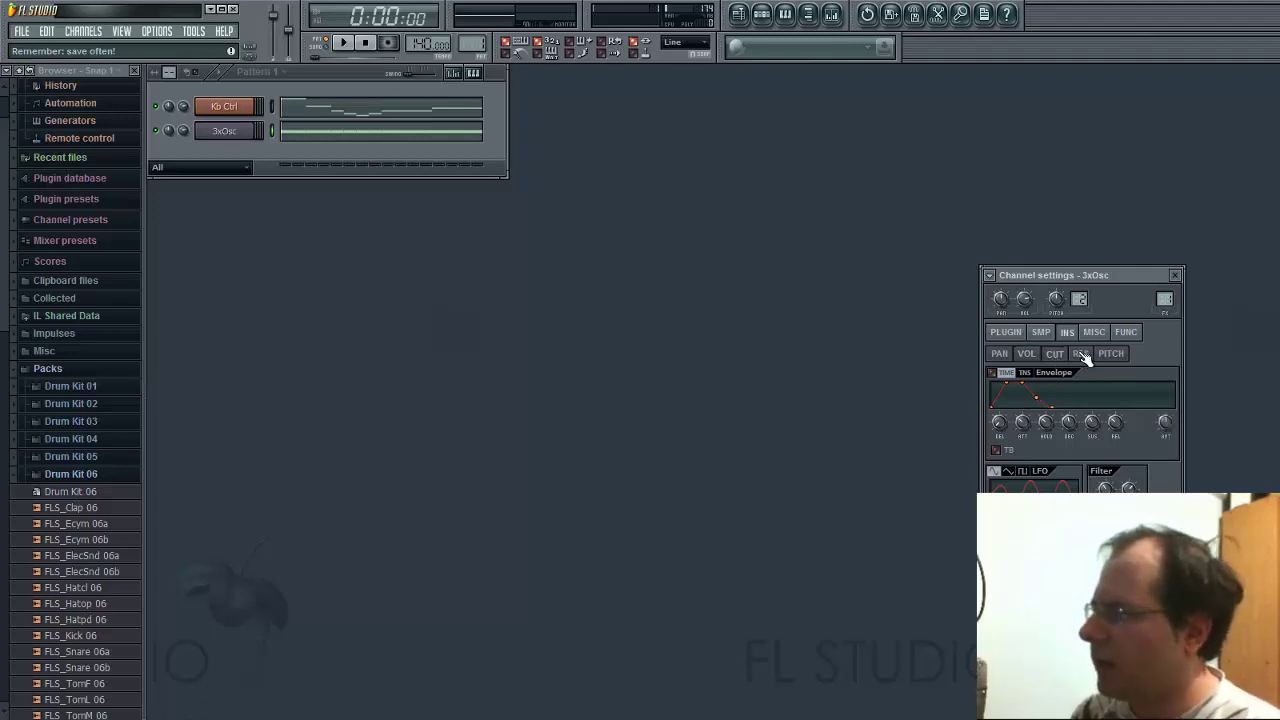
pyautogui.click(1028, 356)
pyautogui.click(992, 373)
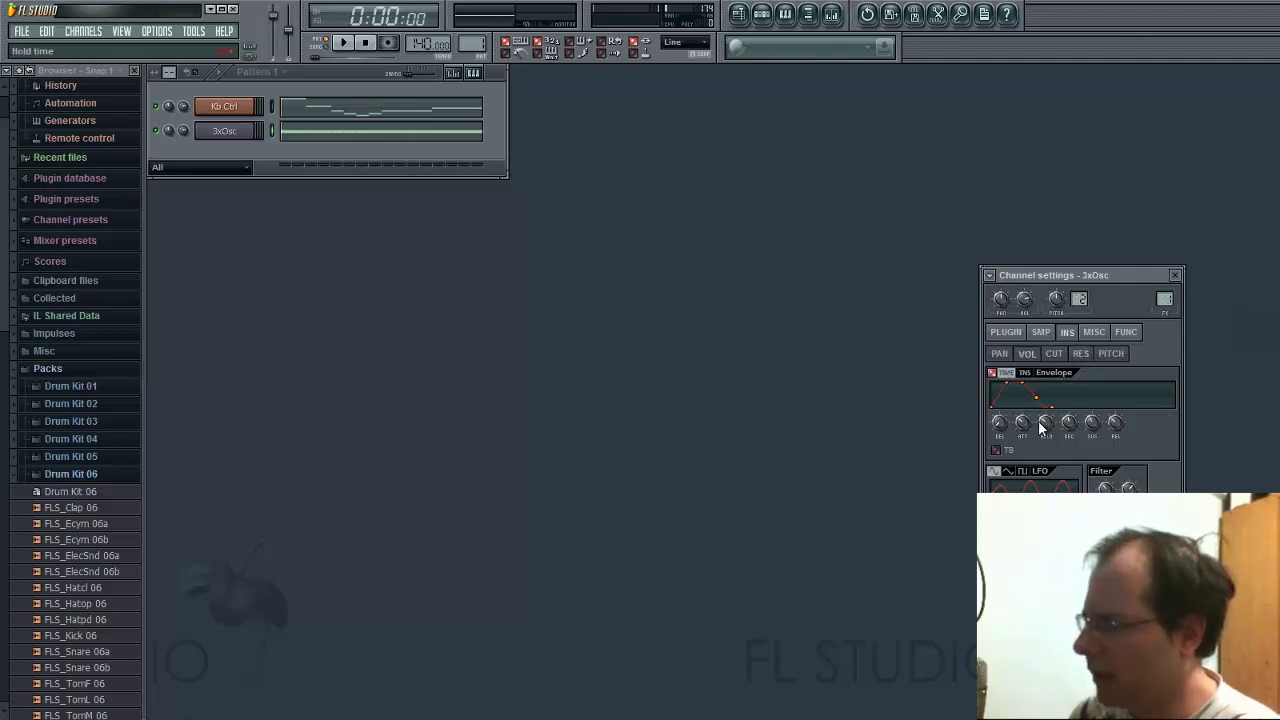
pyautogui.moveTo(1023, 427); pyautogui.dragTo(1023, 456)
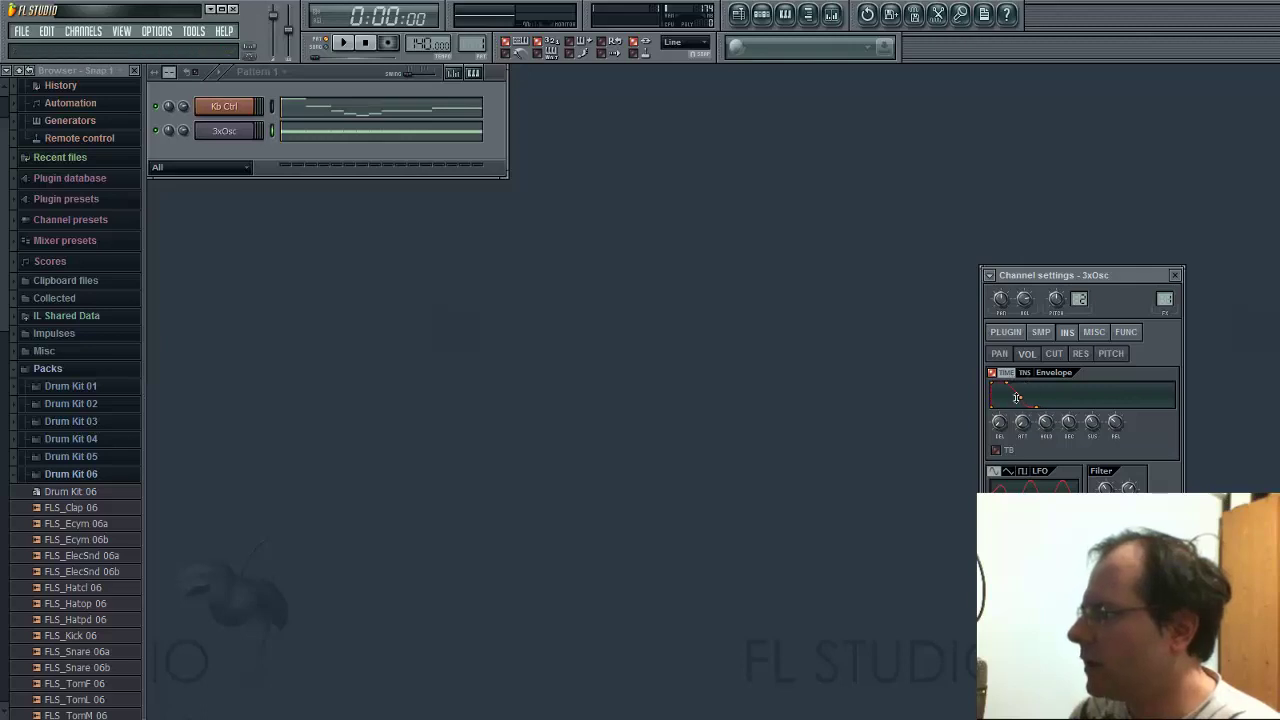
# Shape the 3x Osc volume envelope as a short tempo-based decay without hold or sustain, and audition the pattern.
pyautogui.rightClick(1069, 424)
pyautogui.moveTo(1141, 450)
pyautogui.click(1222, 446)
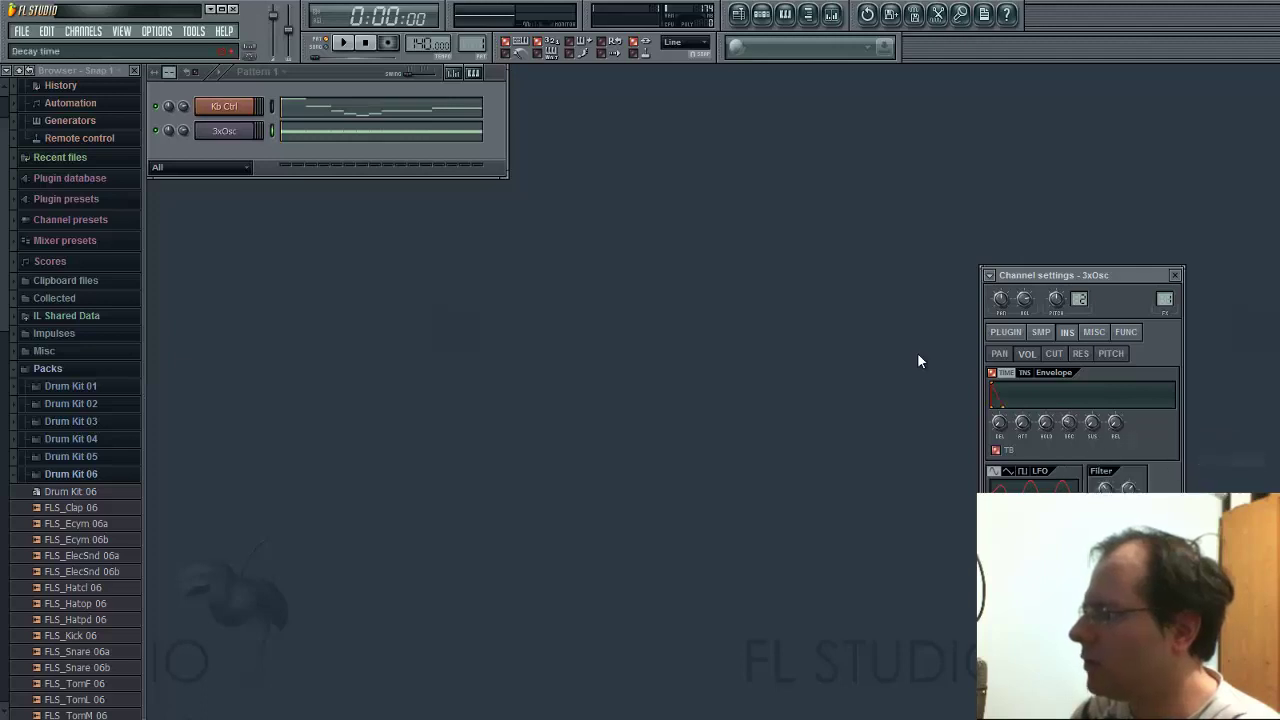
pyautogui.click(348, 47)
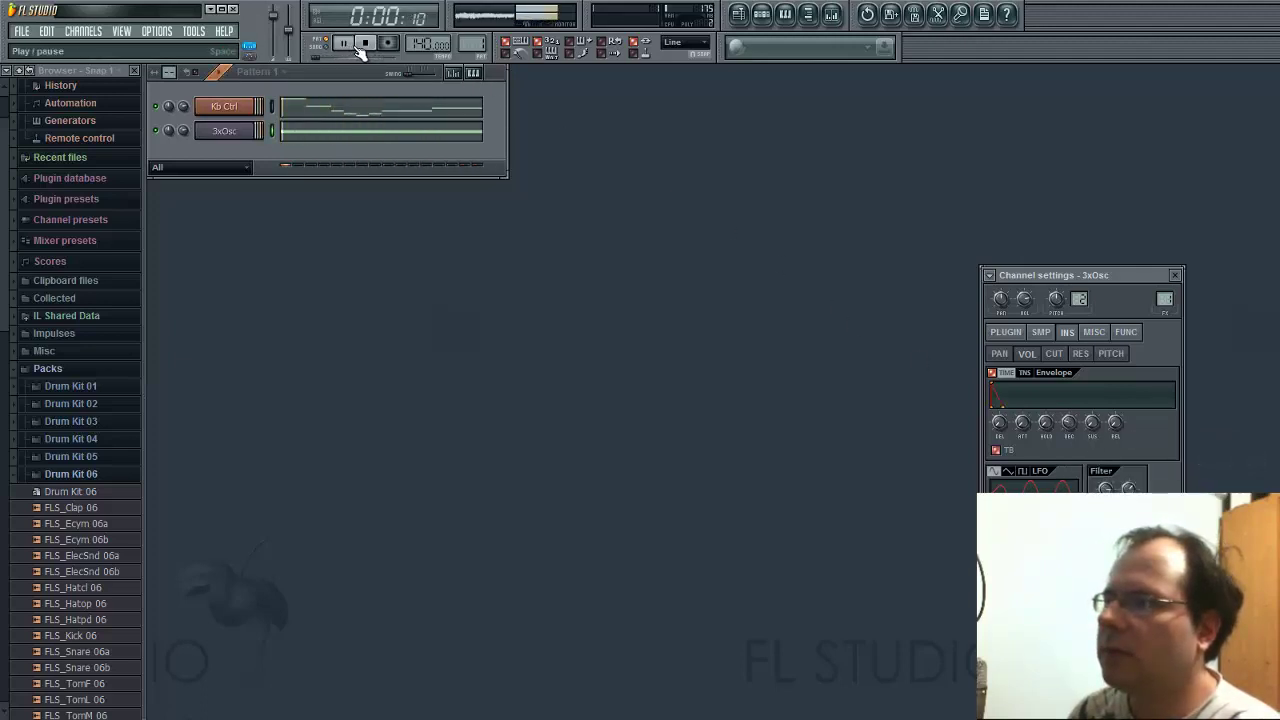
pyautogui.click(366, 44)
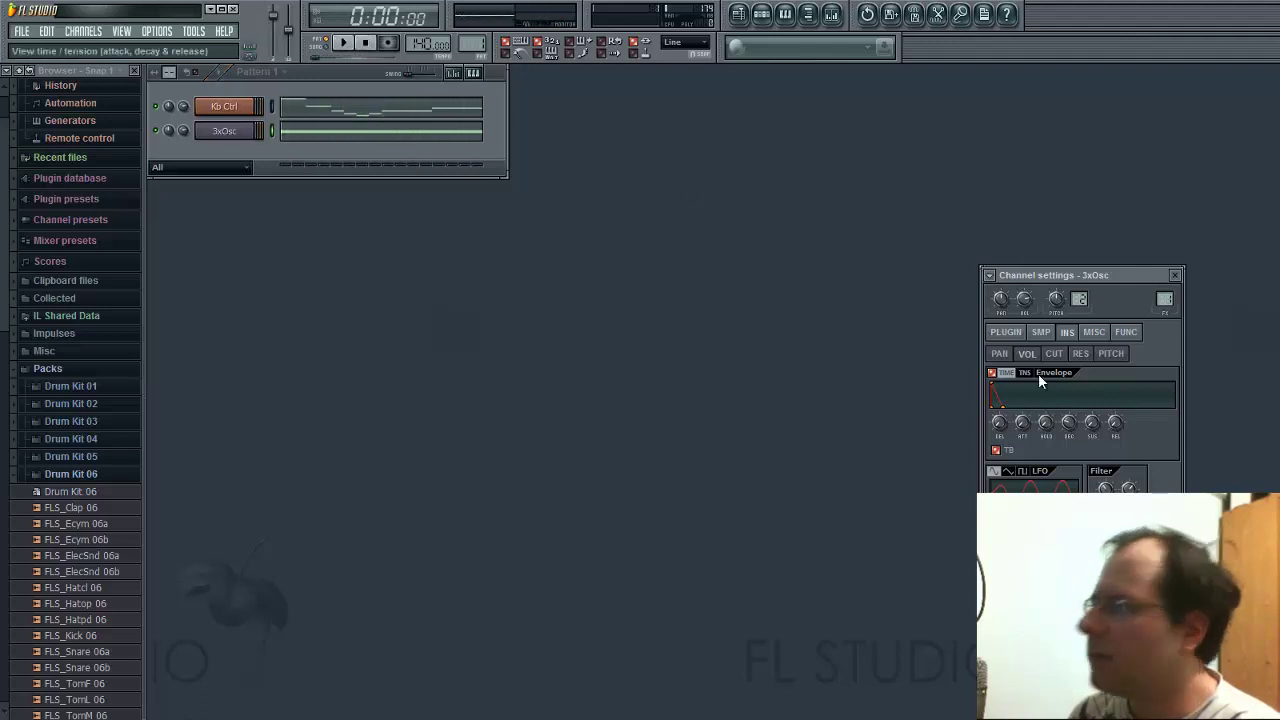
# Set the volume envelope's decay to a shorter preset time and audition the pattern again.
pyautogui.rightClick(1068, 422)
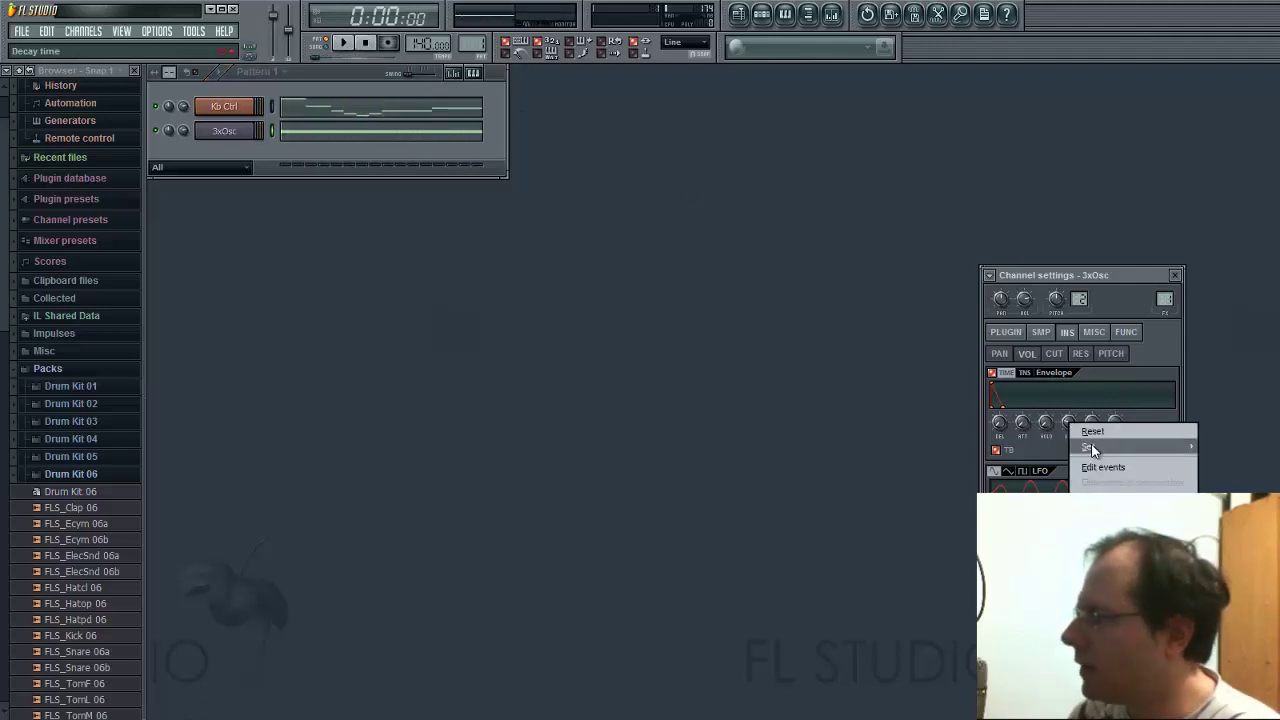
pyautogui.moveTo(1093, 447)
pyautogui.click(1220, 447)
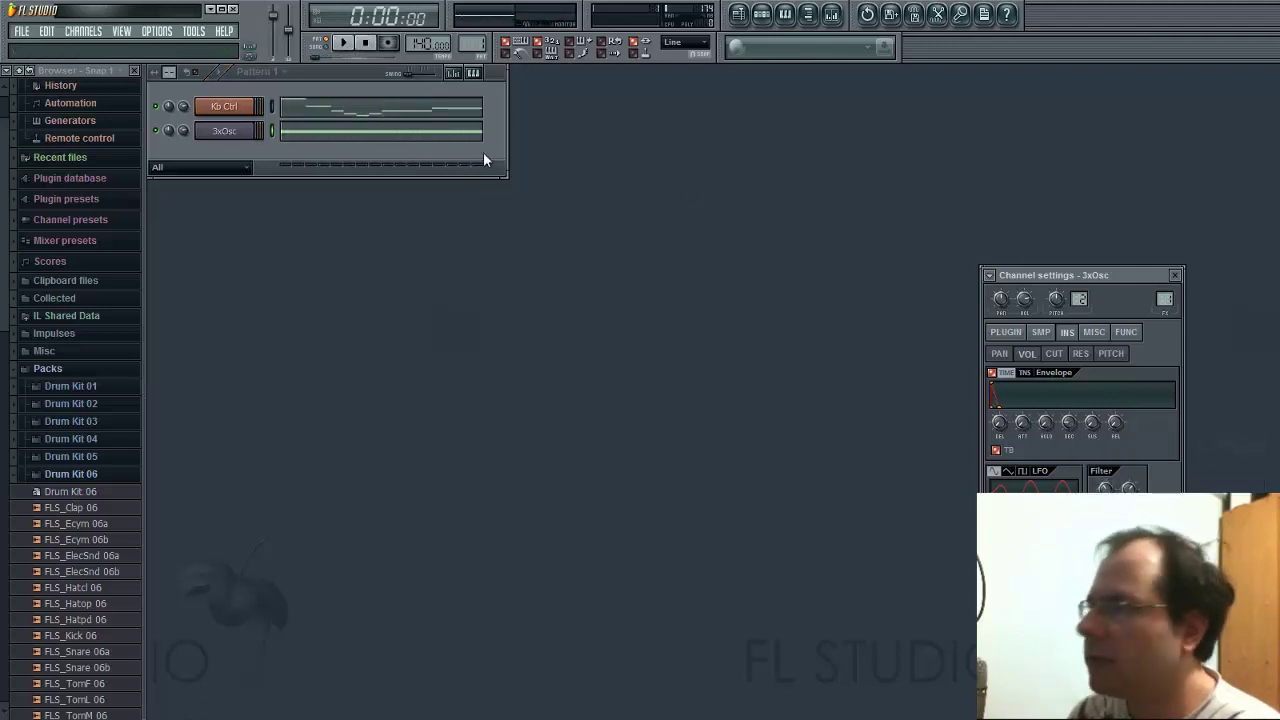
pyautogui.click(347, 45)
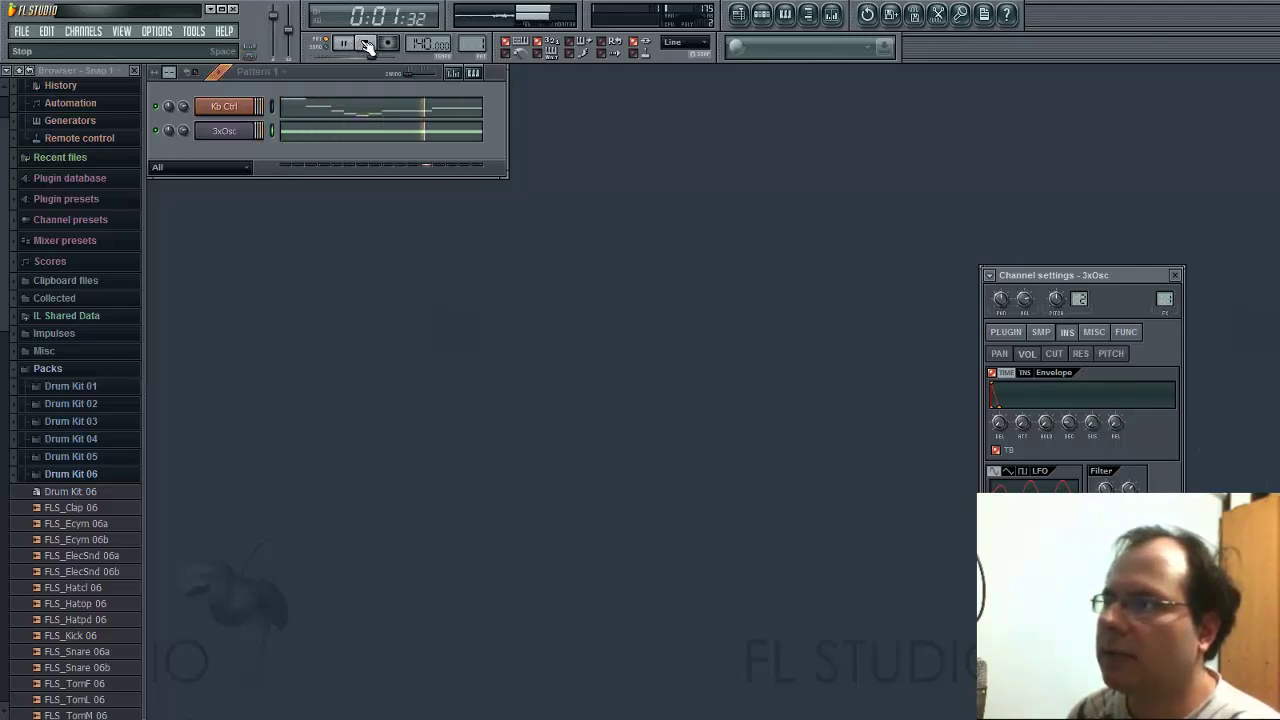
pyautogui.click(367, 46)
# Add Fruity Reeverb to the first effect slot of mixer Insert 1, set its Reverb level to 47%, and audition the pattern.
pyautogui.doubleClick(1164, 301)
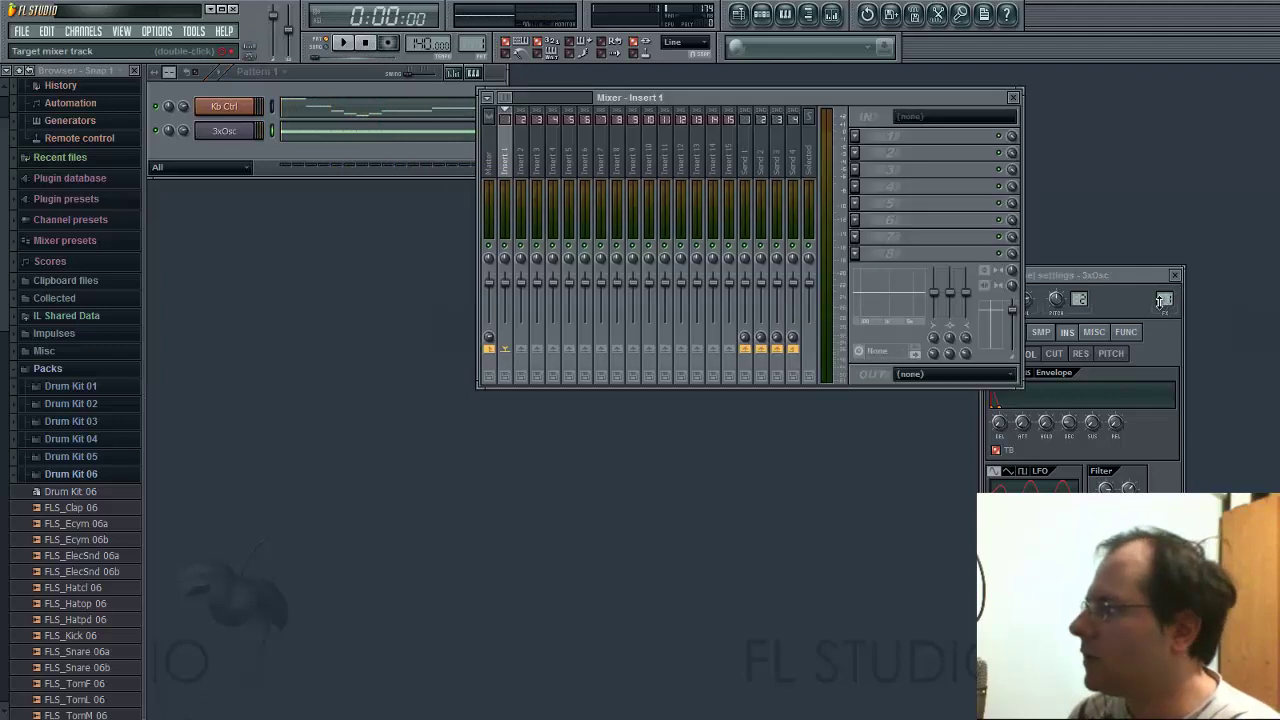
pyautogui.click(856, 136)
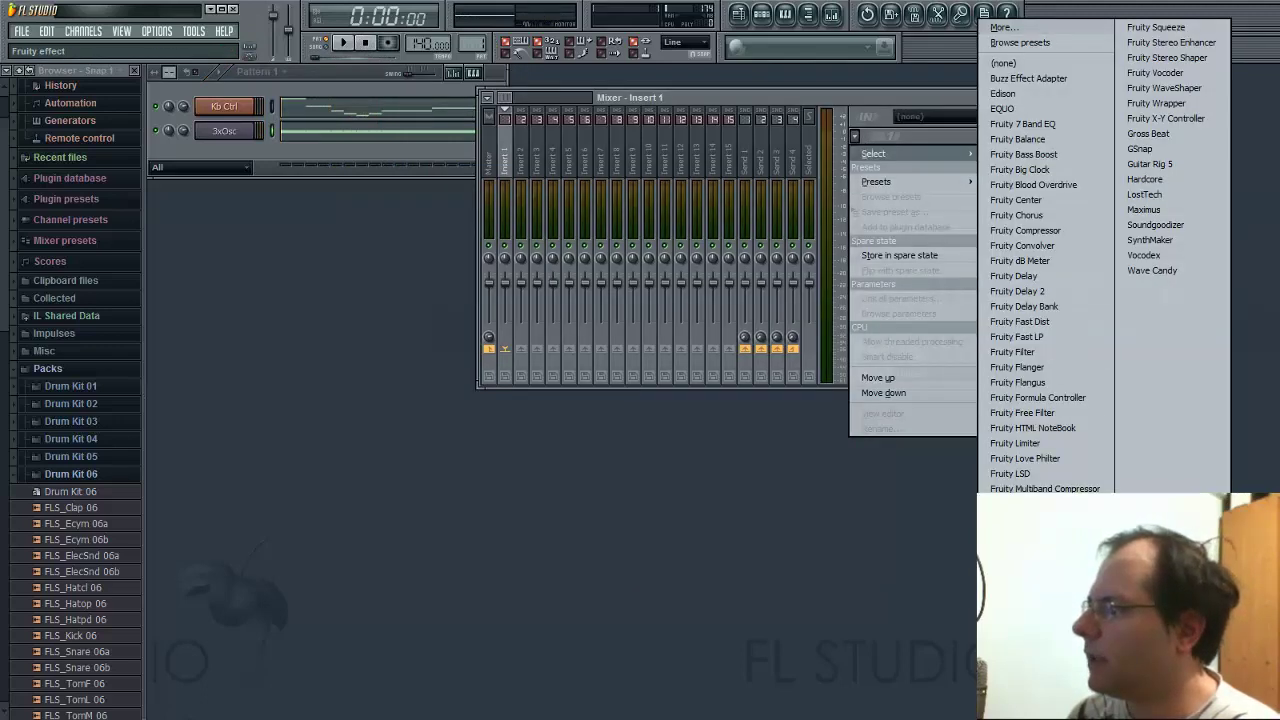
pyautogui.click(1040, 487)
pyautogui.moveTo(330, 355); pyautogui.dragTo(343, 285)
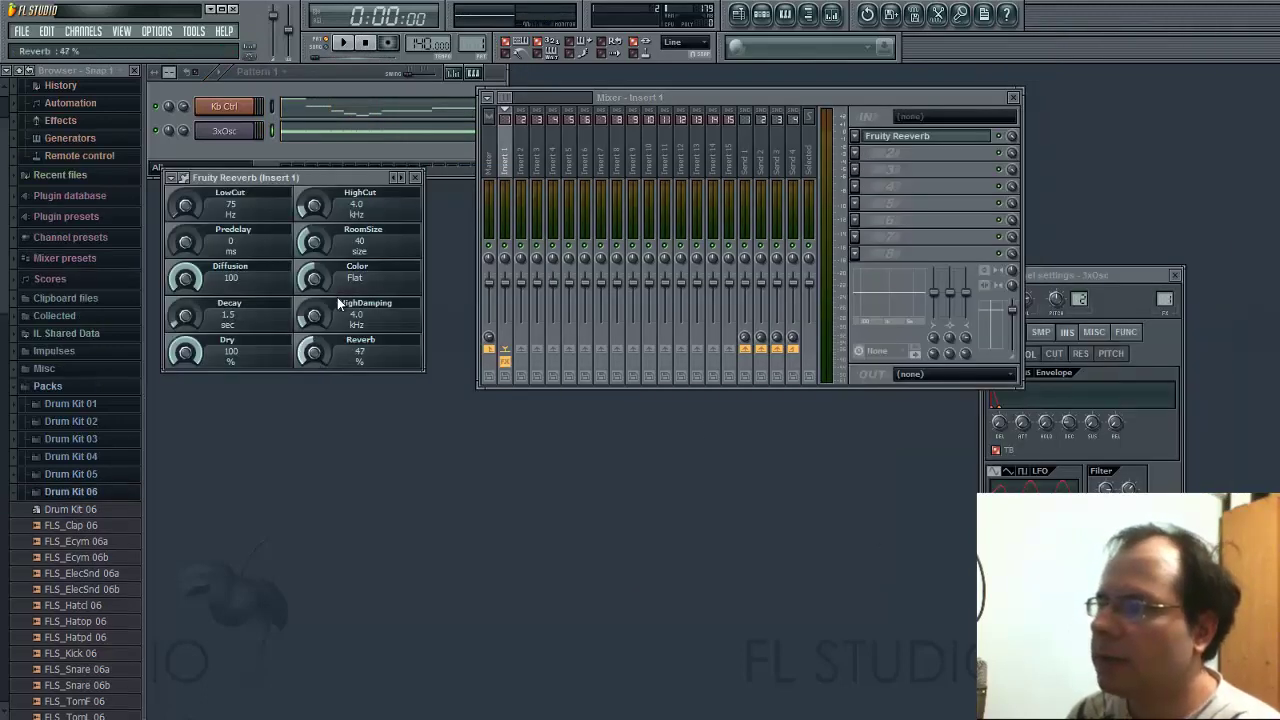
pyautogui.click(343, 43)
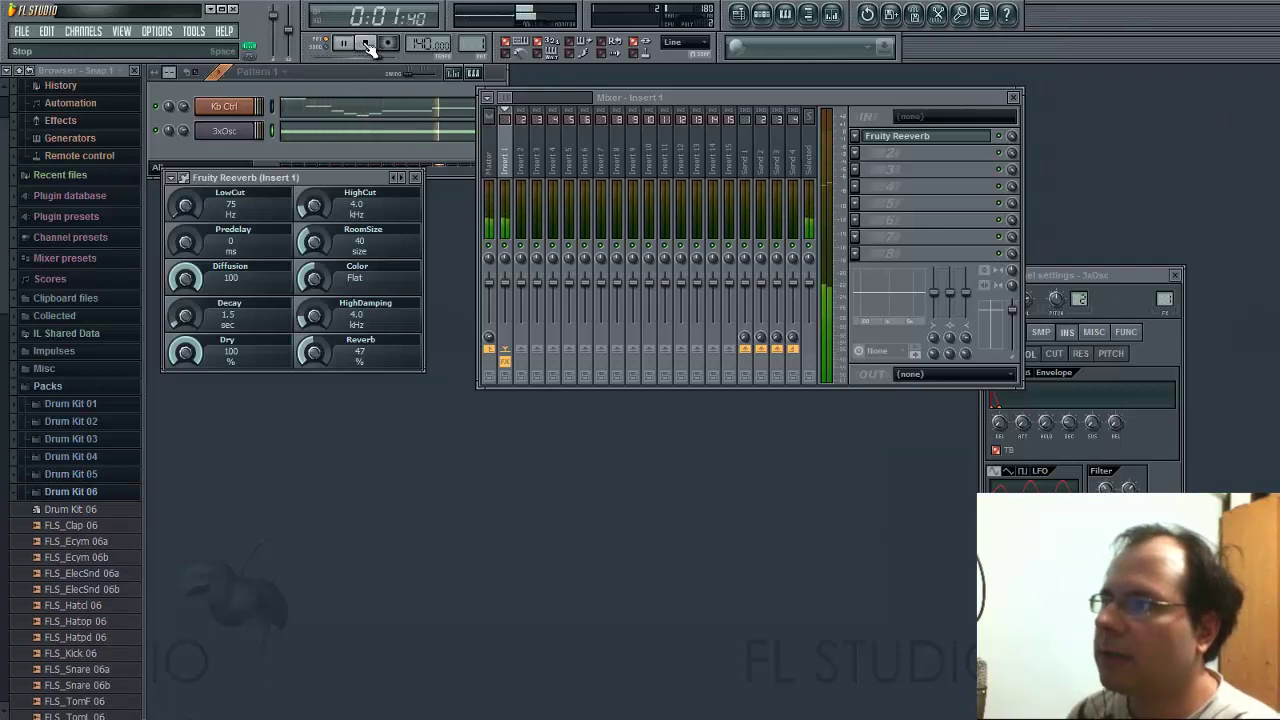
pyautogui.click(367, 44)
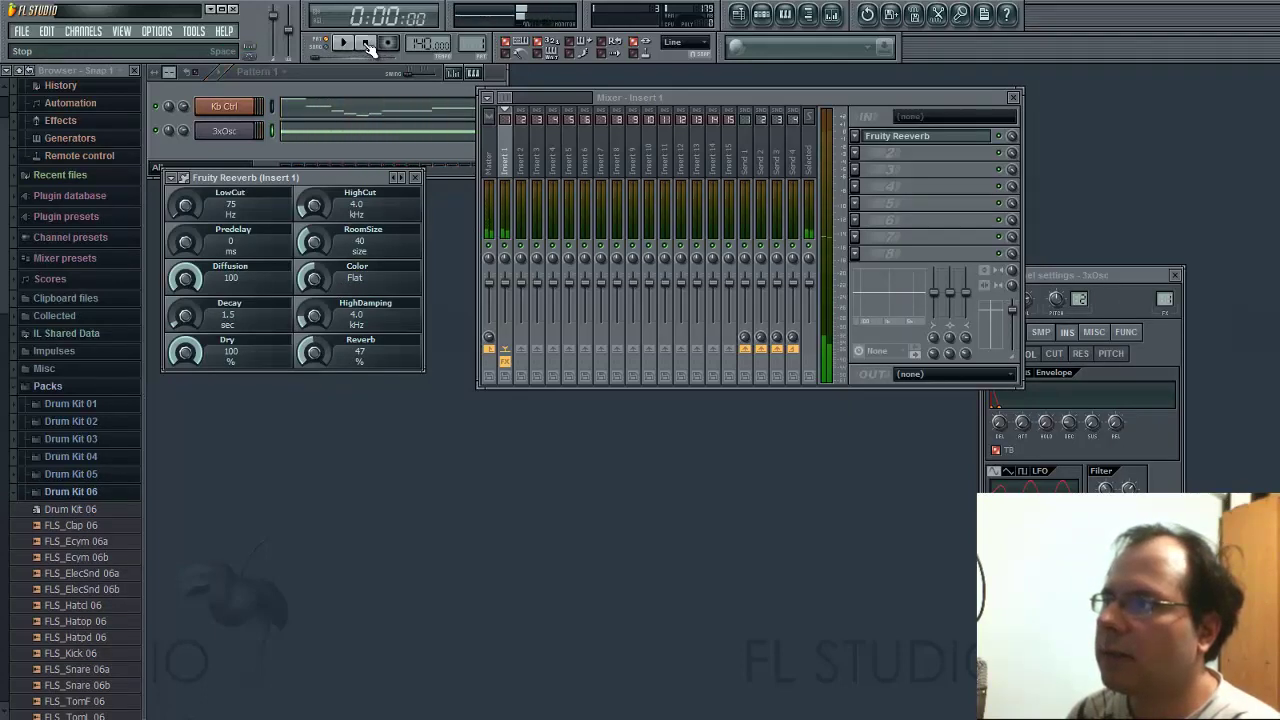
# Close the Fruity Reeverb, mixer and 3x Osc channel settings windows.
pyautogui.click(415, 177)
pyautogui.click(1013, 97)
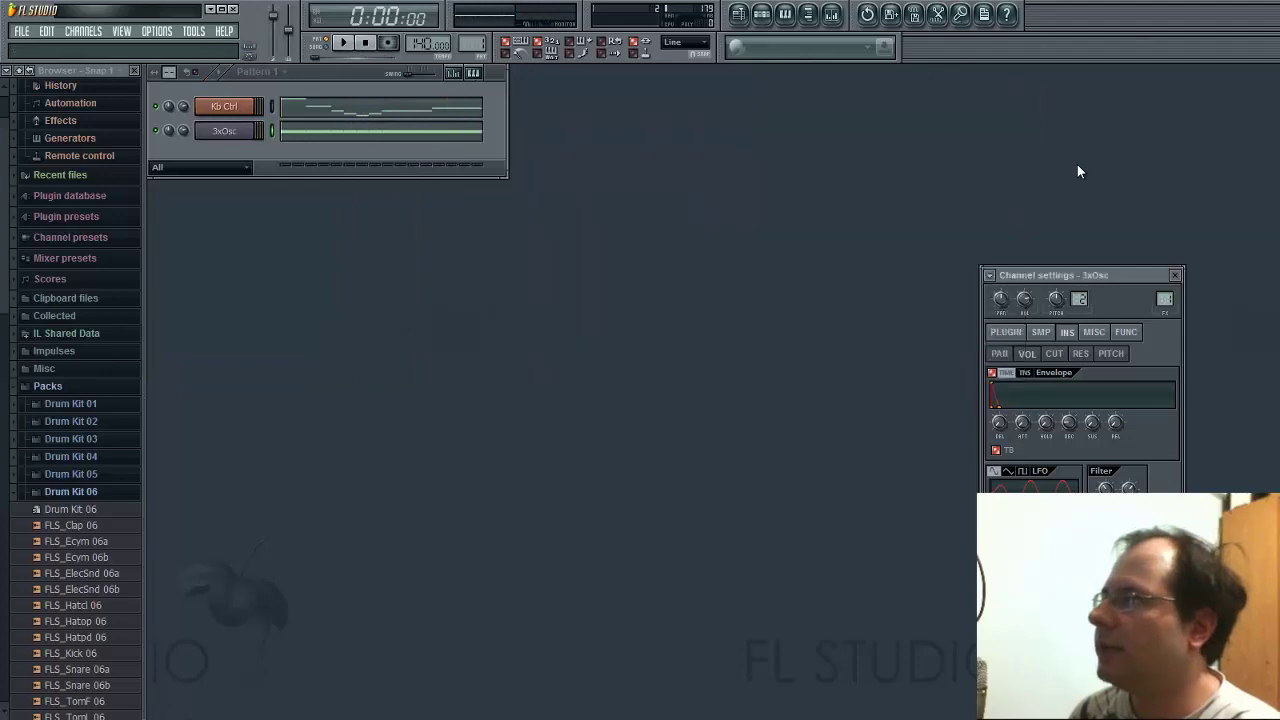
pyautogui.click(1176, 275)
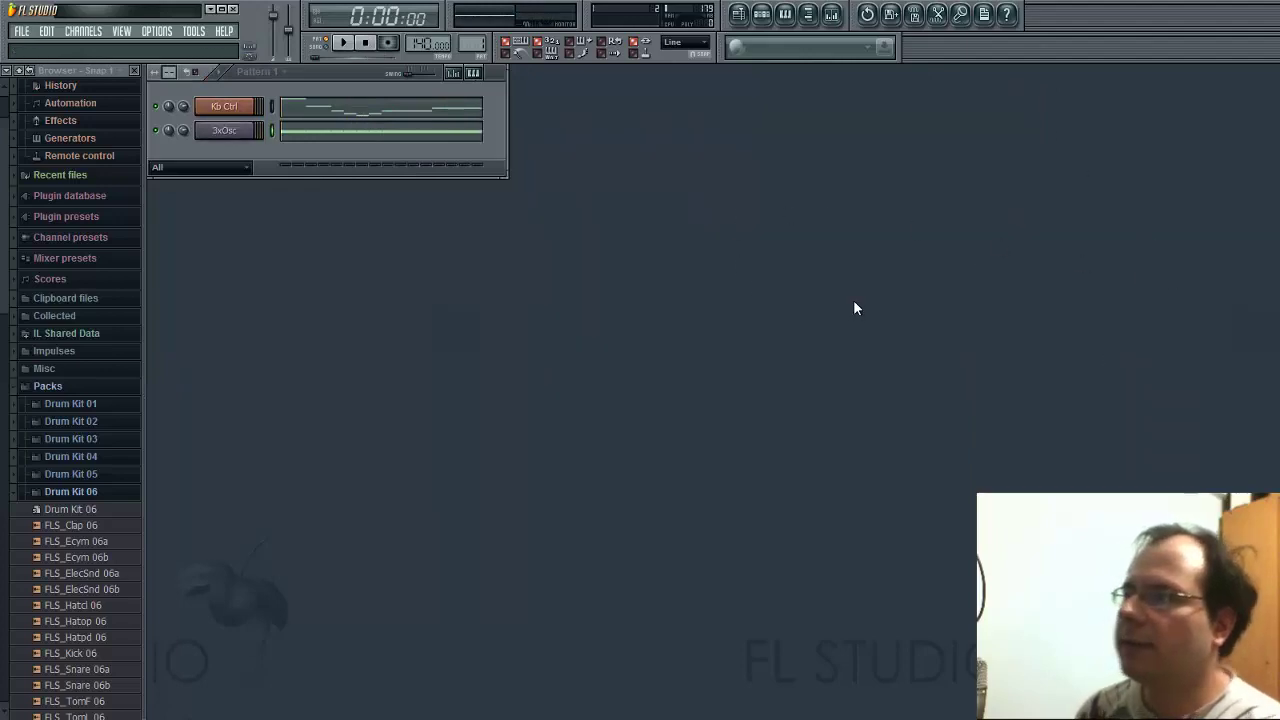